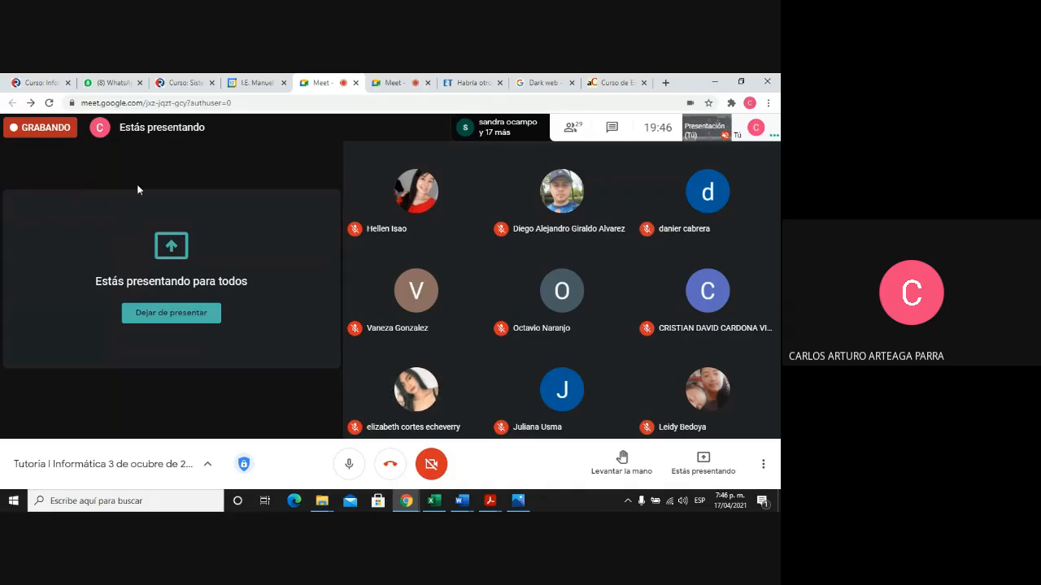
# Switch to the Informática course page and open the Taller de Windows PDF in a maximized window
pyautogui.click(27, 84)
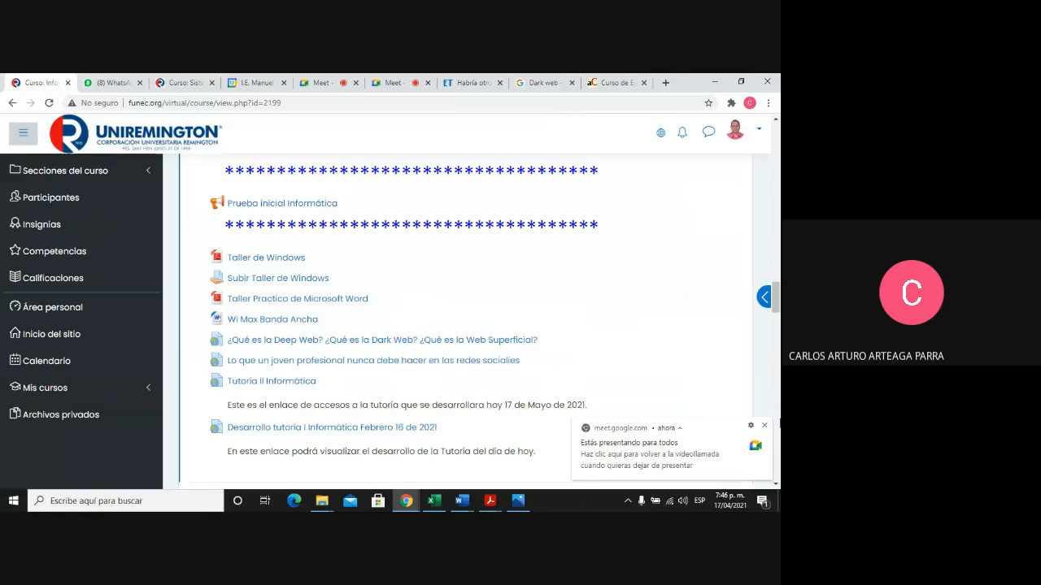
pyautogui.click(764, 426)
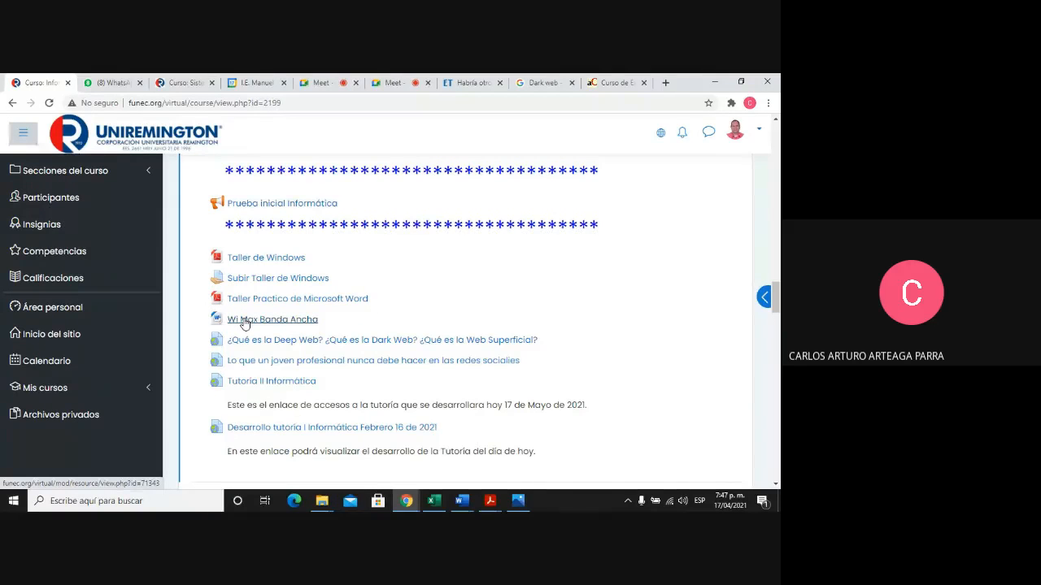
pyautogui.click(277, 258)
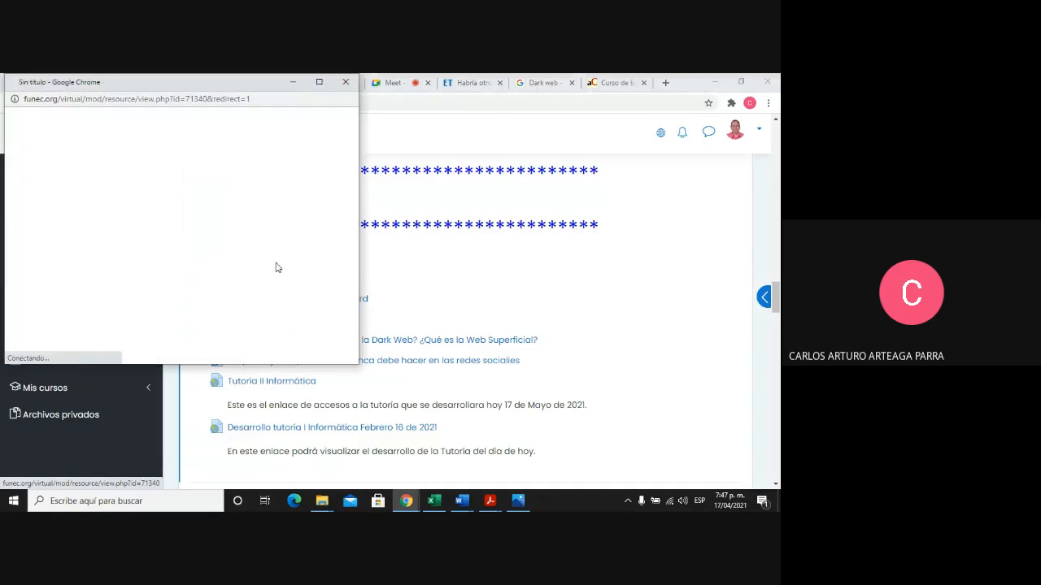
pyautogui.click(319, 81)
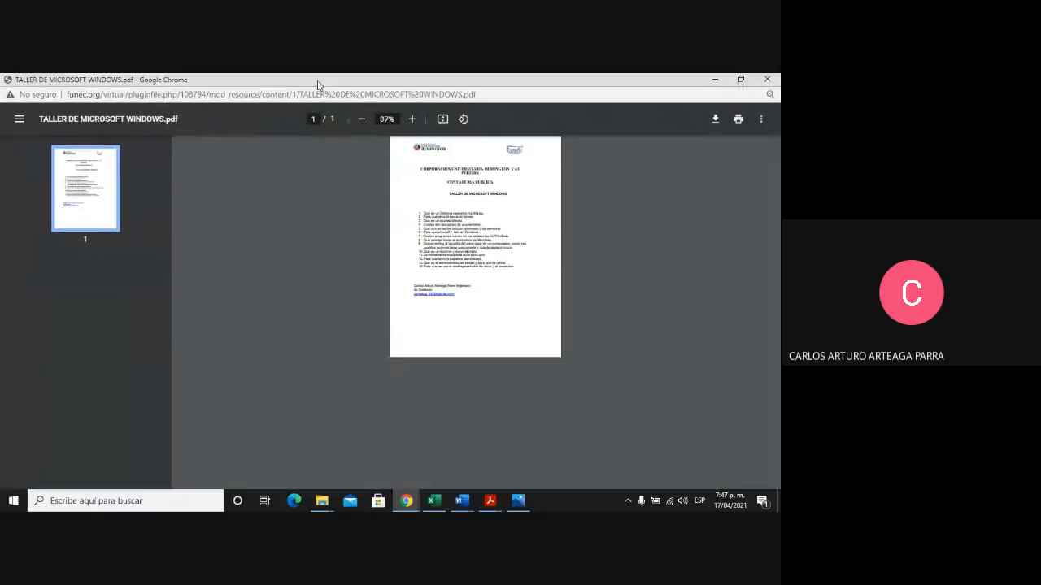
# Enlarge the Taller de Windows PDF to 90% and review the workshop's list of questions
pyautogui.click(412, 121)
pyautogui.click(412, 120)
pyautogui.click(413, 121)
pyautogui.click(412, 120)
pyautogui.click(412, 120)
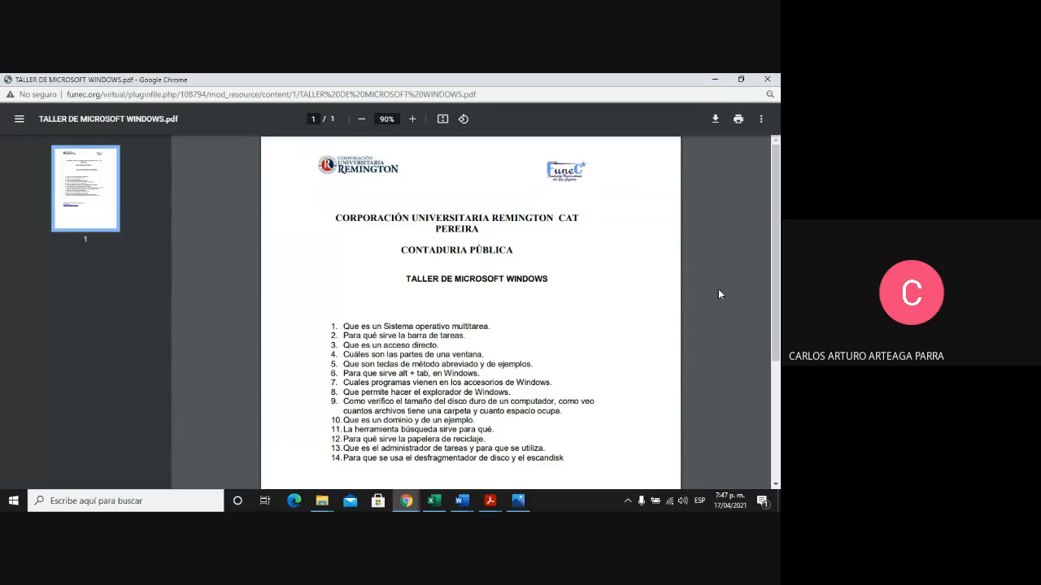
pyautogui.scroll(-1, 779, 287)
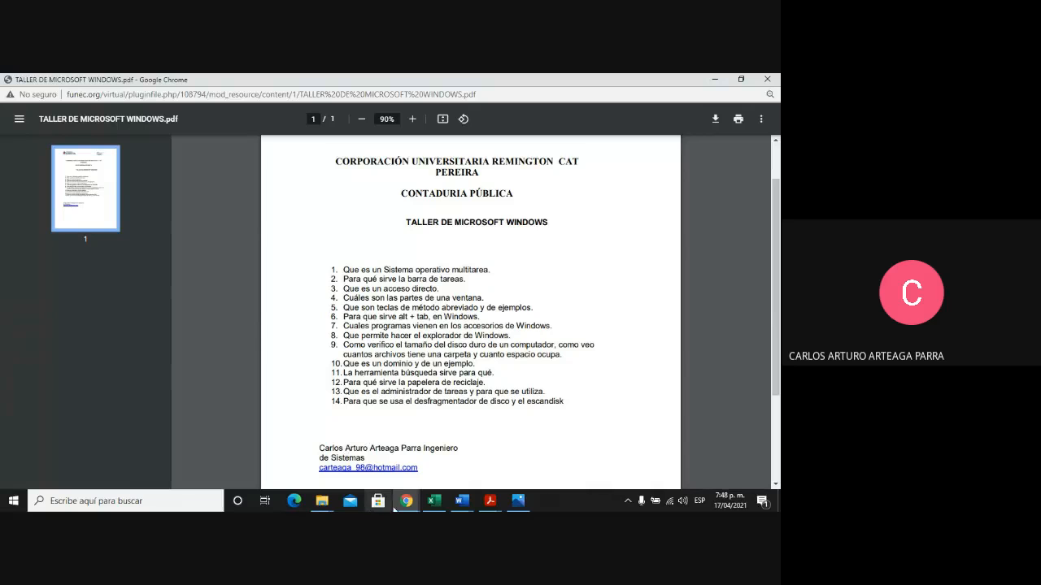
# Return to the course page and open the Subir Taller de Windows assignment to check its delivery date
pyautogui.moveTo(405, 501)
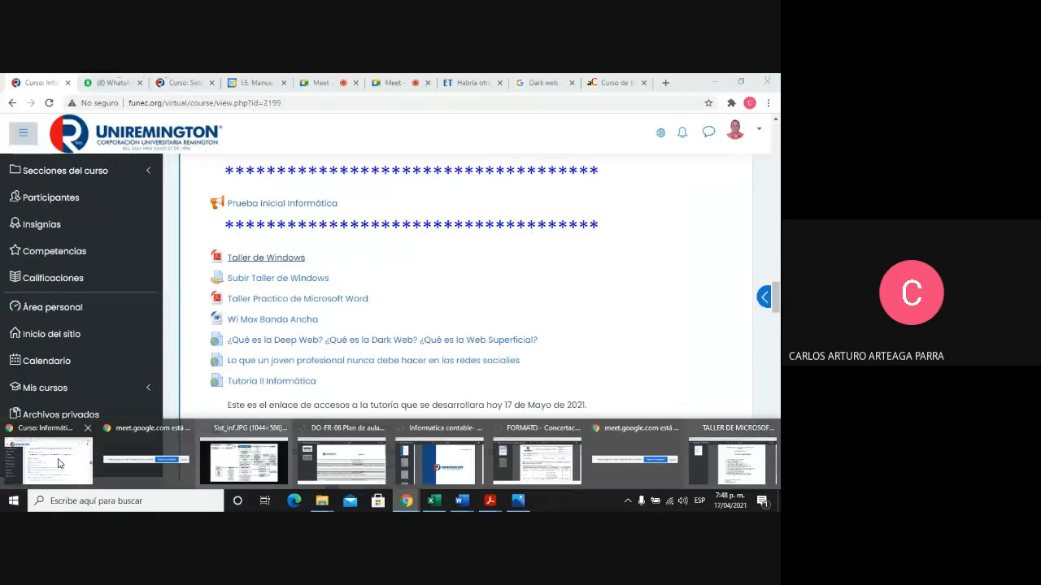
pyautogui.click(59, 463)
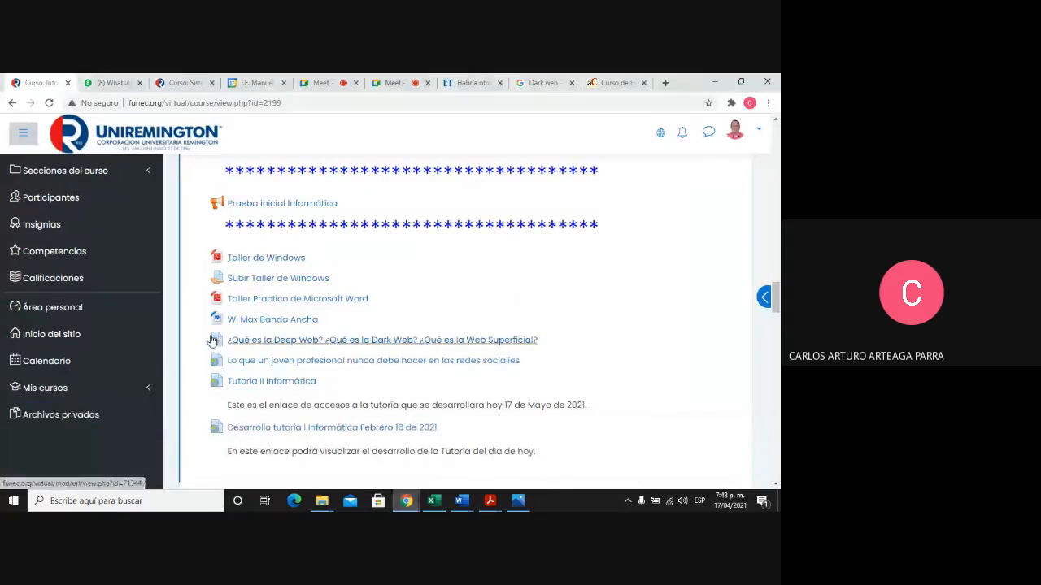
pyautogui.click(253, 280)
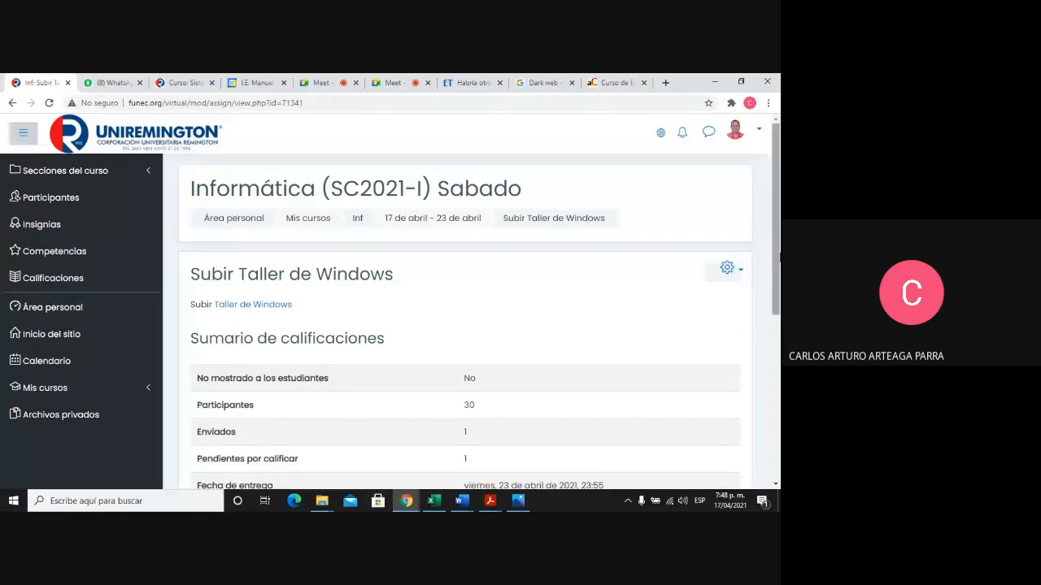
pyautogui.moveTo(778, 254)
pyautogui.mouseDown()
pyautogui.moveTo(778, 355)
pyautogui.moveTo(779, 244)
pyautogui.mouseUp()
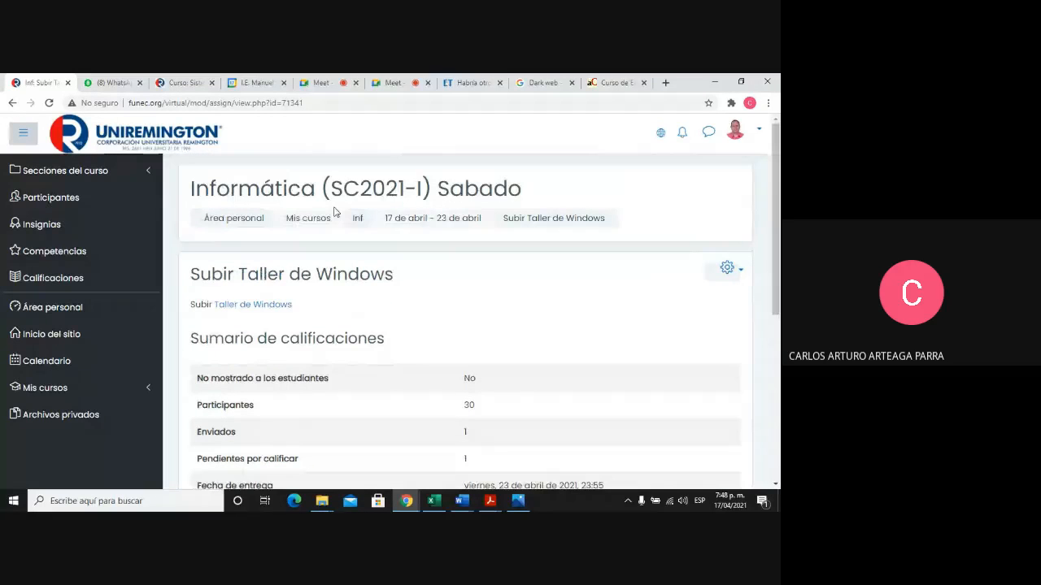
# Go back to the Informática course main page and check April 2021 in the system calendar
pyautogui.click(355, 220)
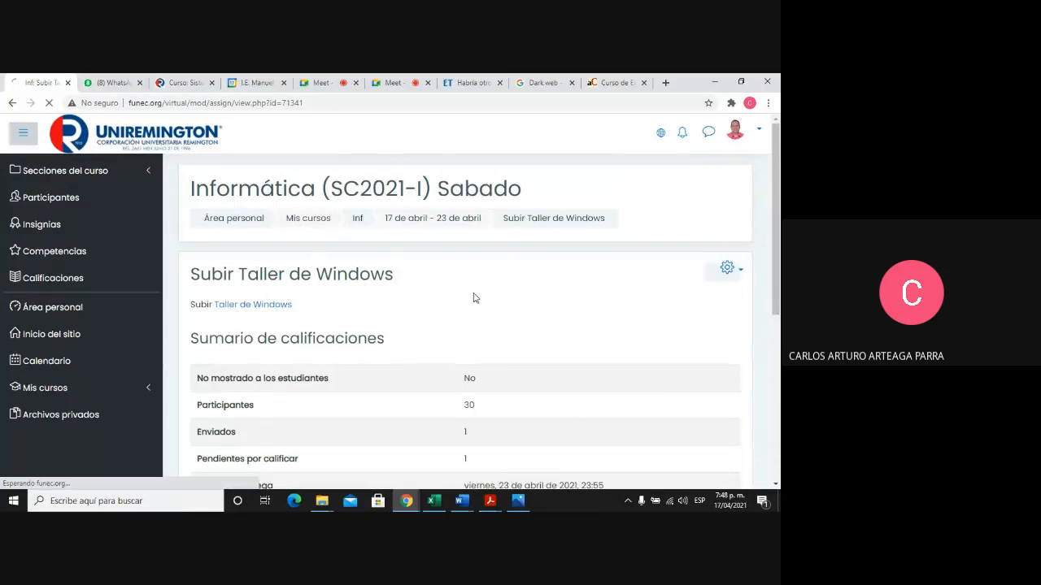
pyautogui.click(730, 501)
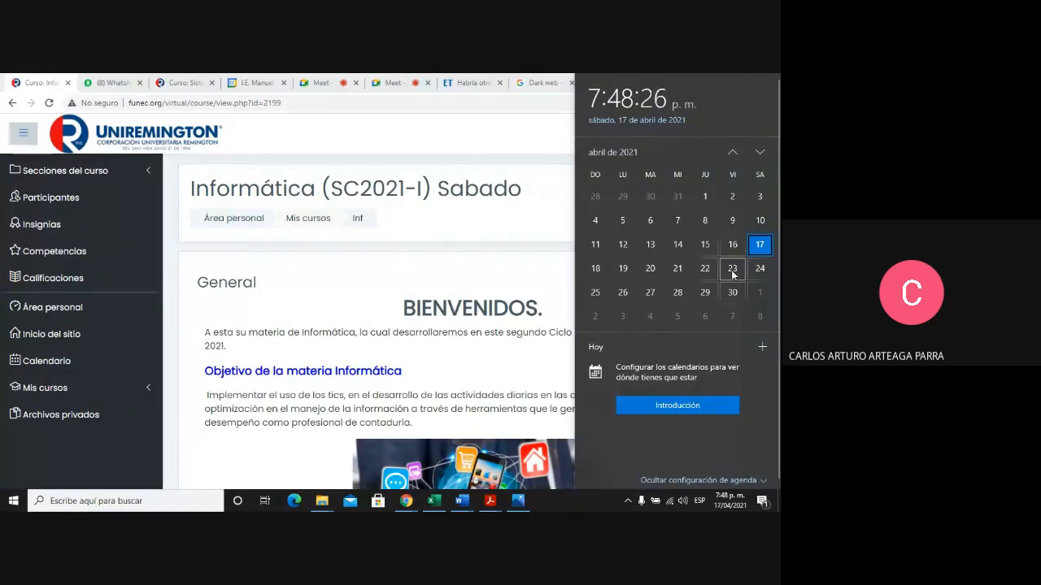
pyautogui.click(342, 282)
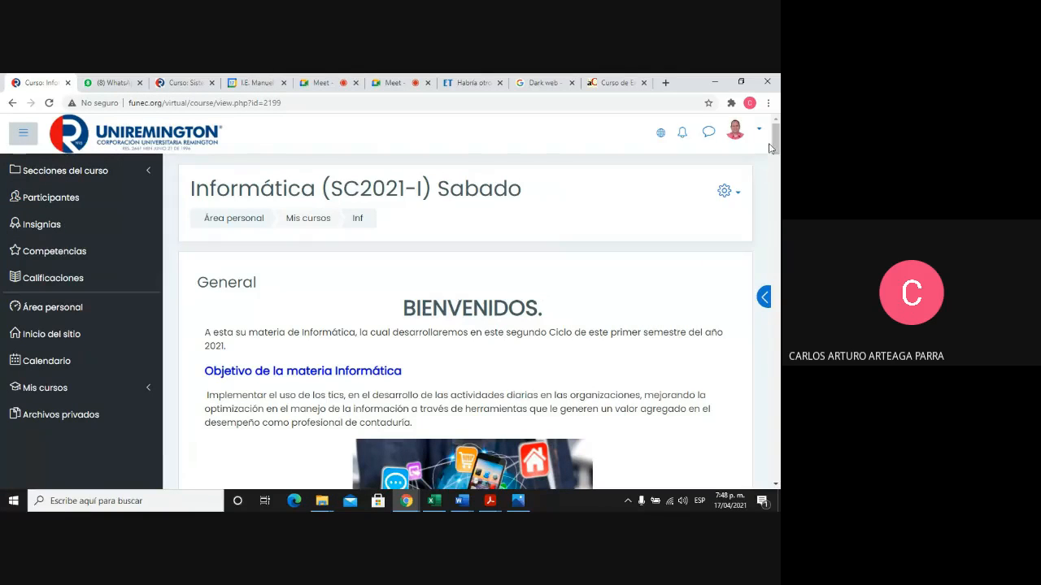
# Open the Taller Practico de Microsoft Word PDF from the course page in a maximized window
pyautogui.moveTo(771, 140); pyautogui.dragTo(768, 301)
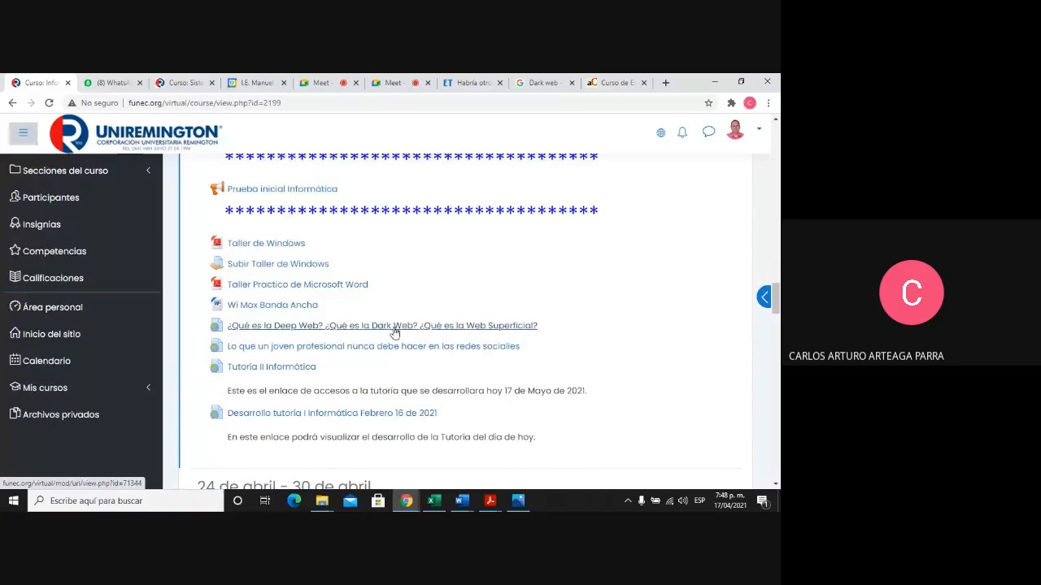
pyautogui.click(325, 286)
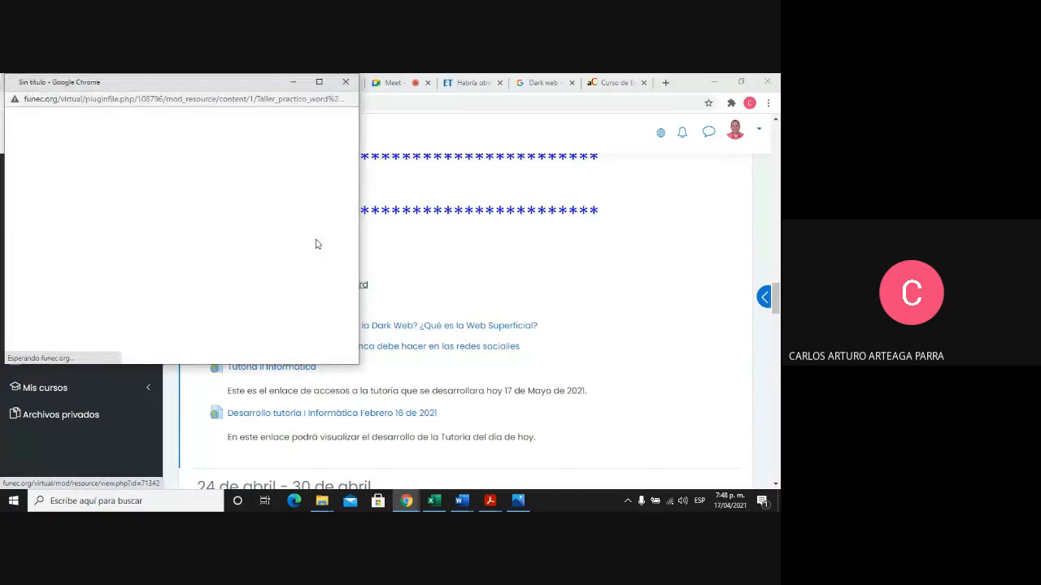
pyautogui.click(320, 82)
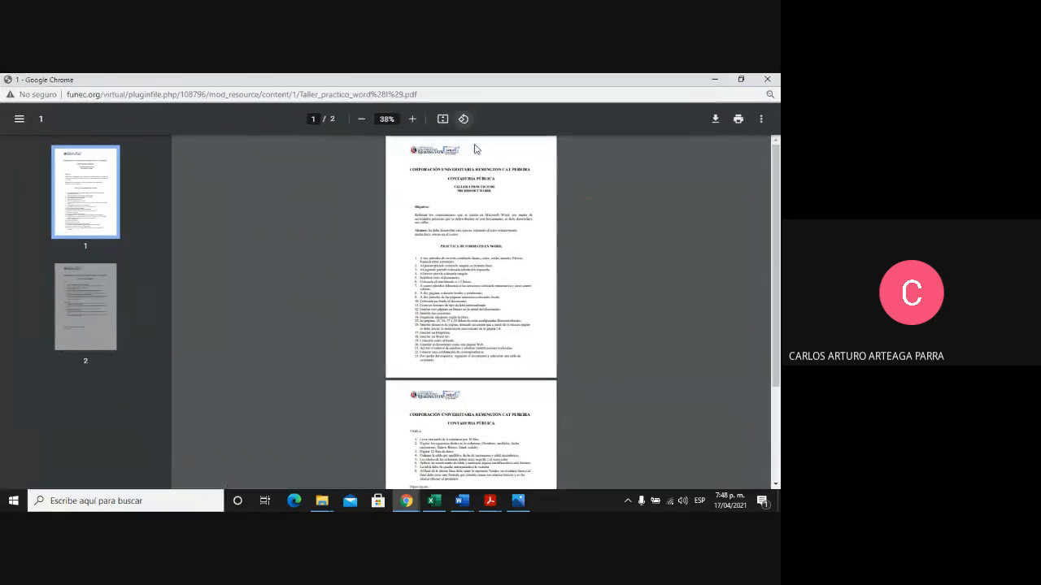
# Enlarge the Word workshop PDF to 125% and highlight "Reforzar los conocimientos" in its Objetivo paragraph
pyautogui.click(412, 119)
pyautogui.click(412, 118)
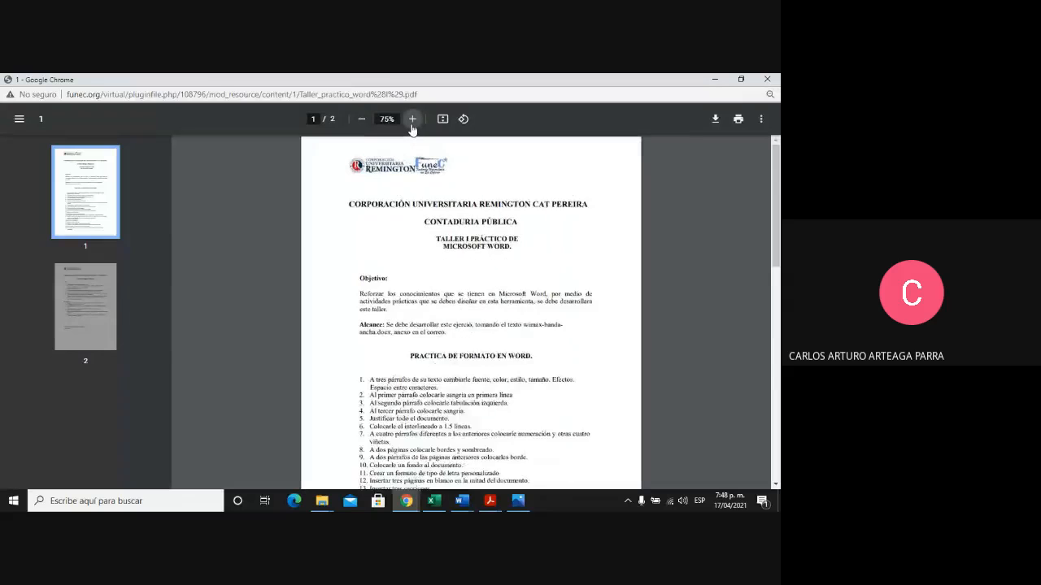
pyautogui.click(412, 119)
pyautogui.click(413, 119)
pyautogui.click(412, 119)
pyautogui.click(412, 118)
pyautogui.click(412, 119)
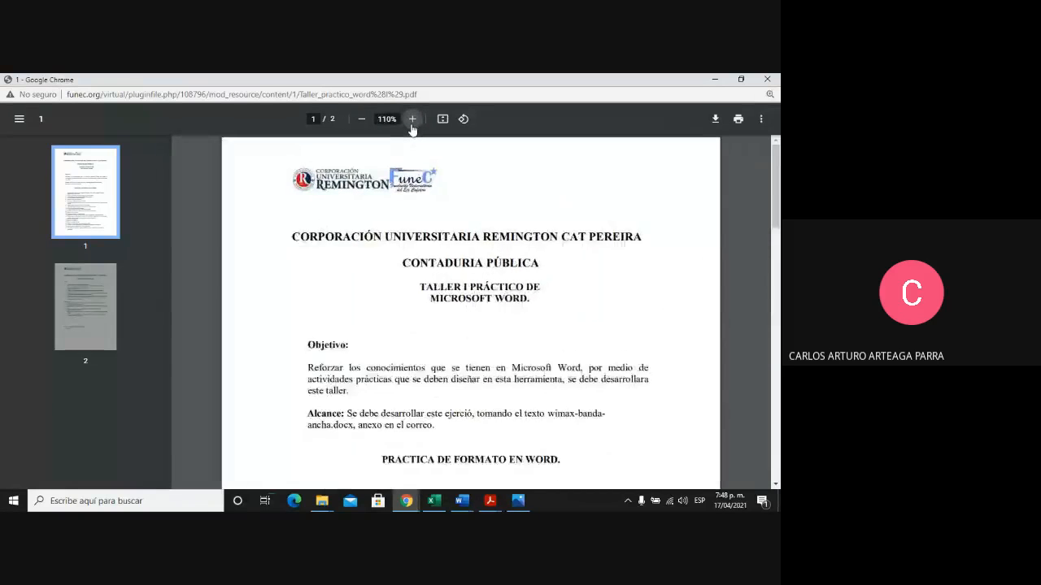
pyautogui.click(412, 119)
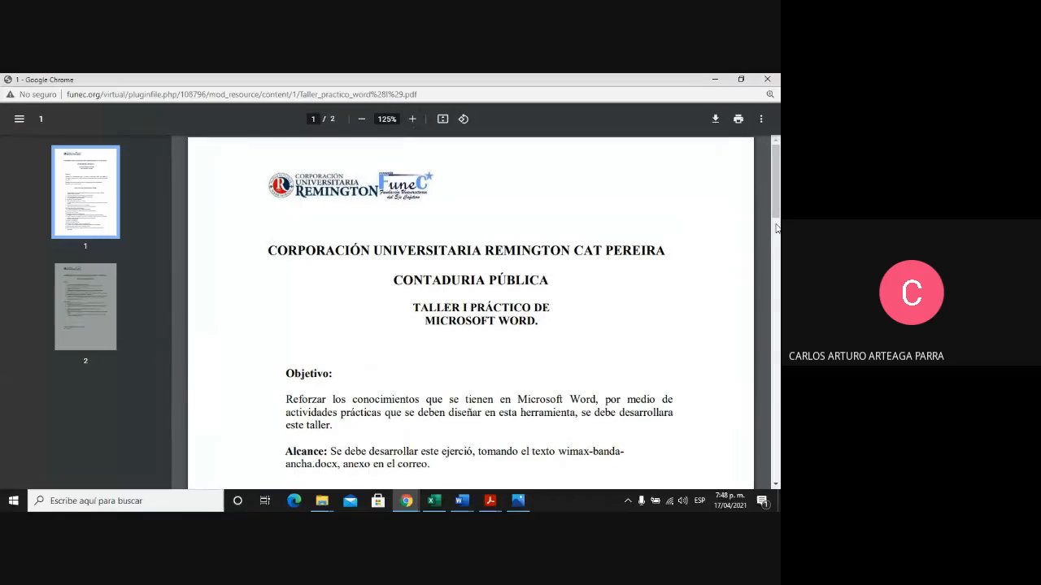
pyautogui.moveTo(775, 199); pyautogui.dragTo(774, 244)
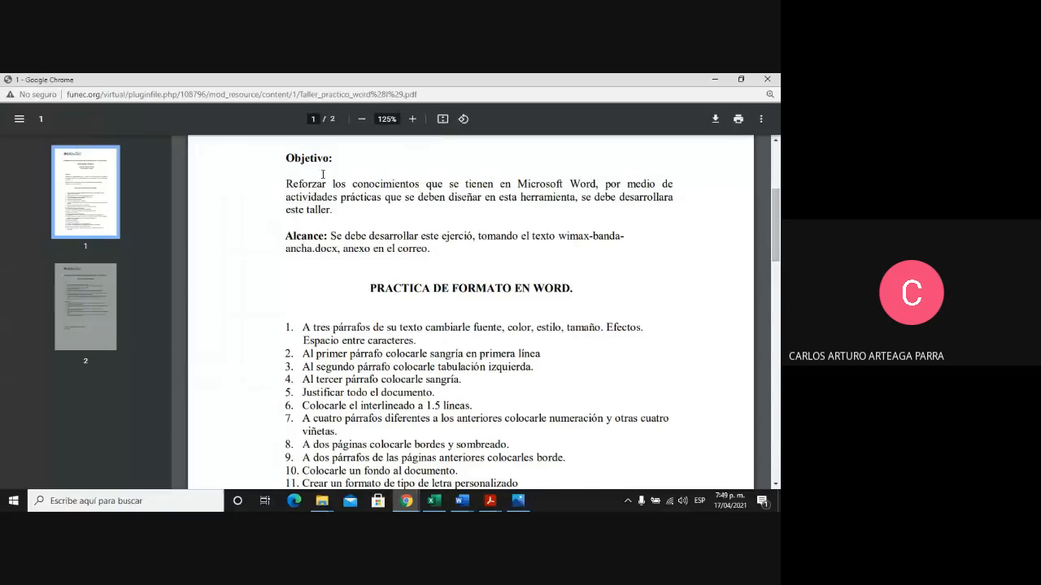
pyautogui.moveTo(291, 182); pyautogui.dragTo(421, 186)
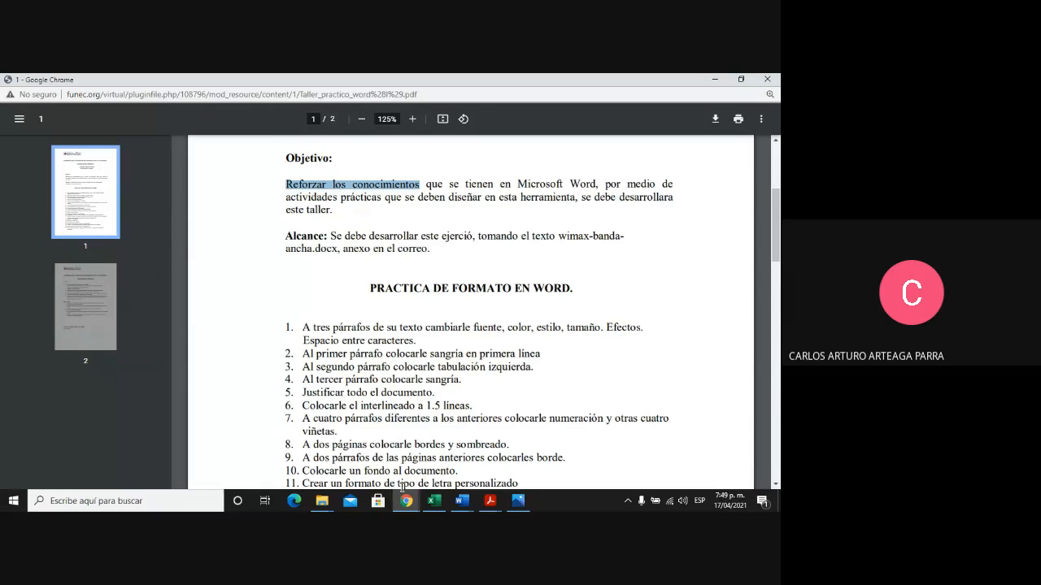
# Return to the course page and download the Wi Max Banda Ancha document
pyautogui.click(406, 502)
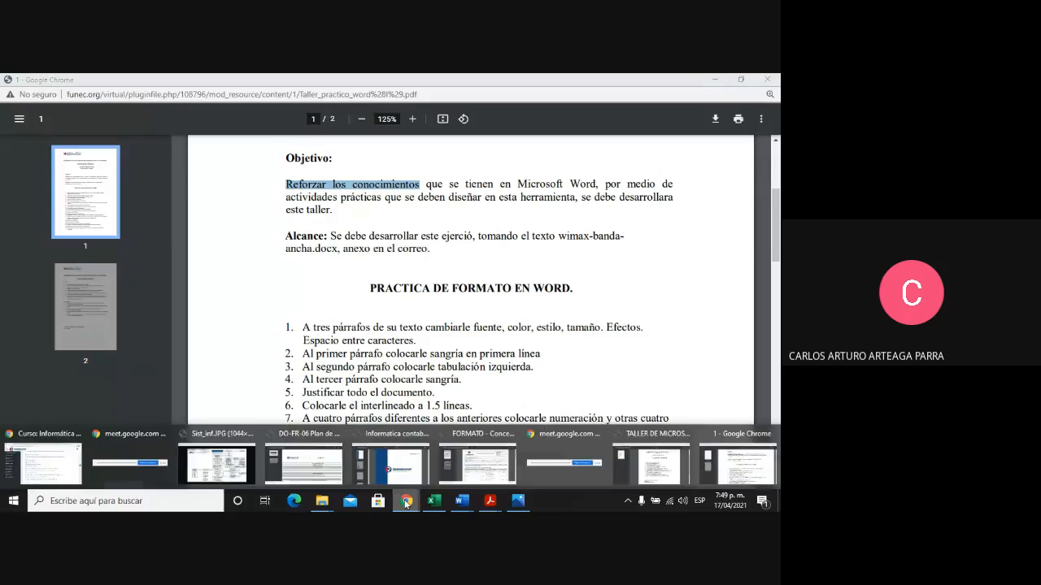
pyautogui.click(49, 463)
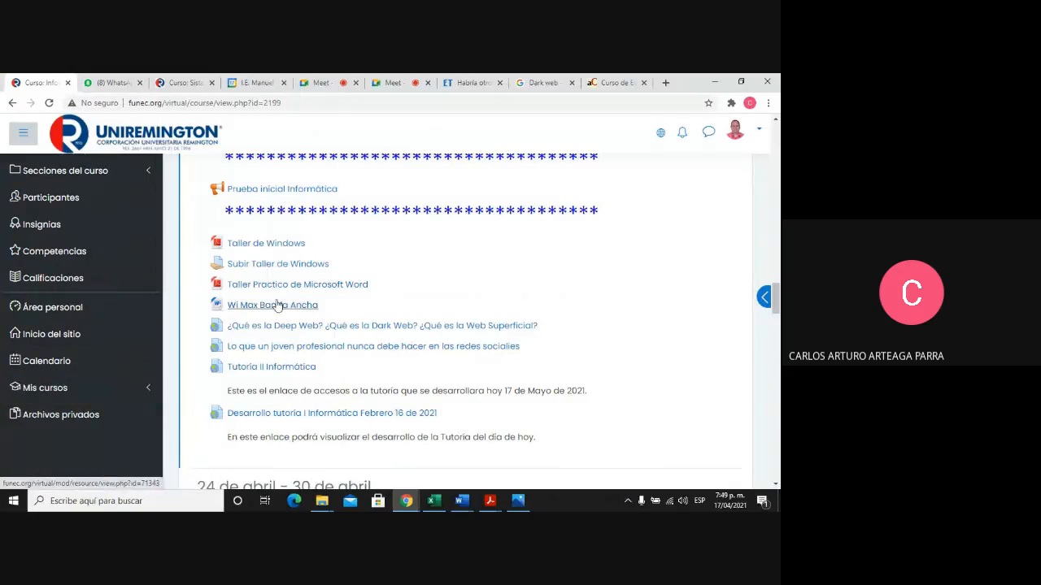
pyautogui.click(303, 306)
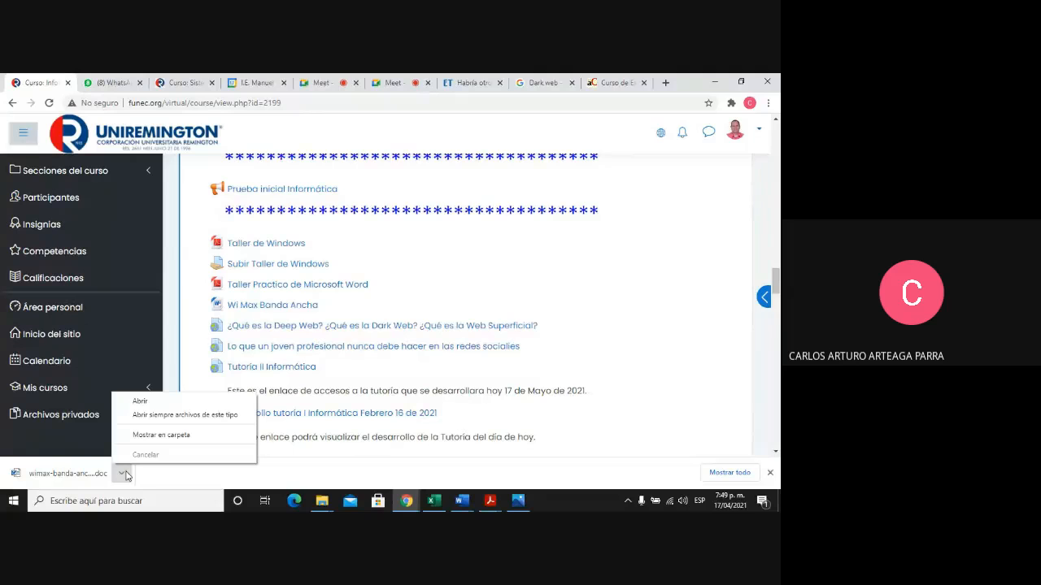
# Locate the downloaded wimax-banda-ancha file in its folder, open it in Word and enable editing
pyautogui.click(155, 435)
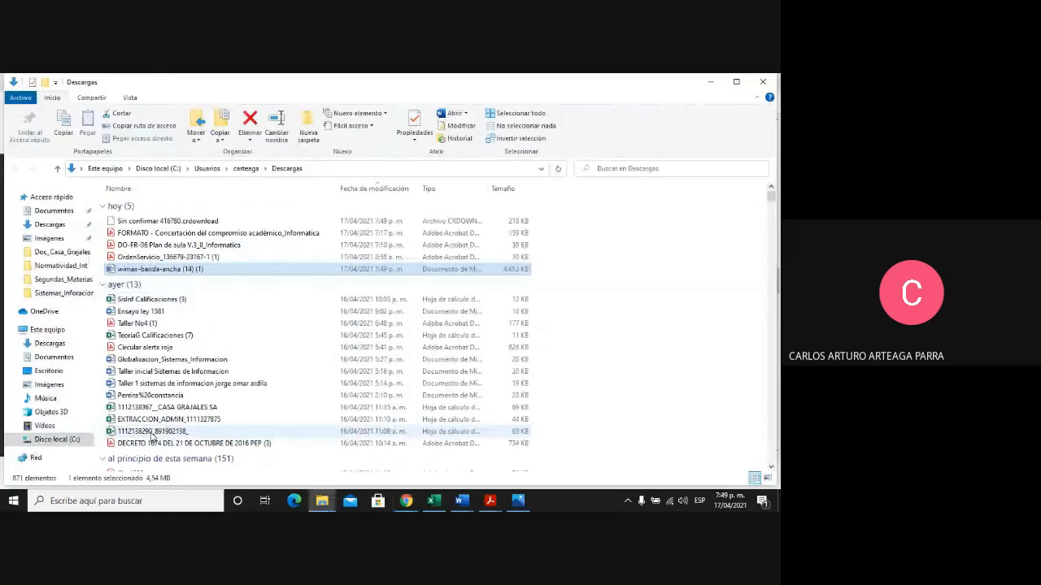
pyautogui.doubleClick(157, 270)
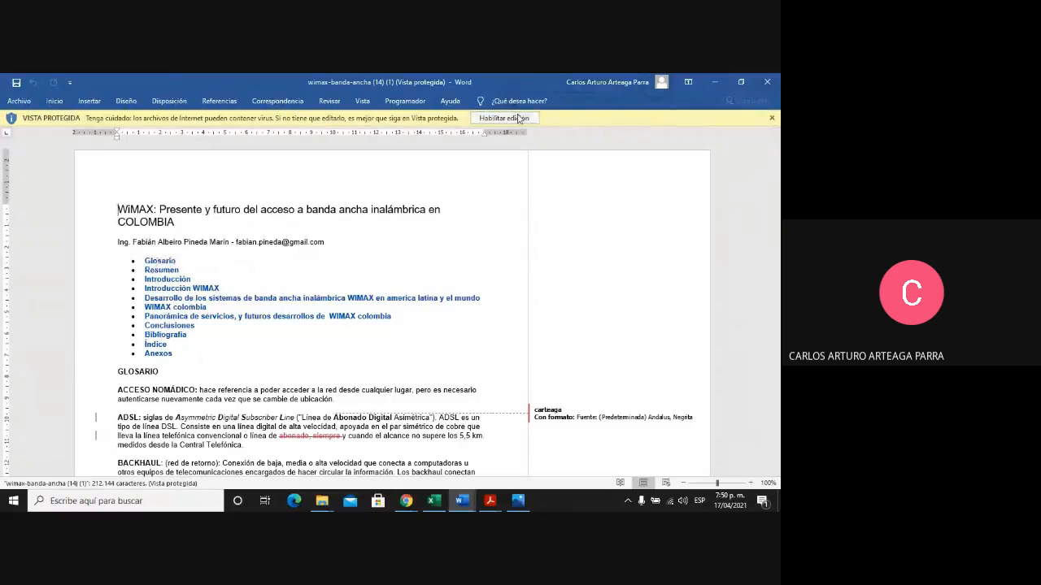
pyautogui.click(516, 118)
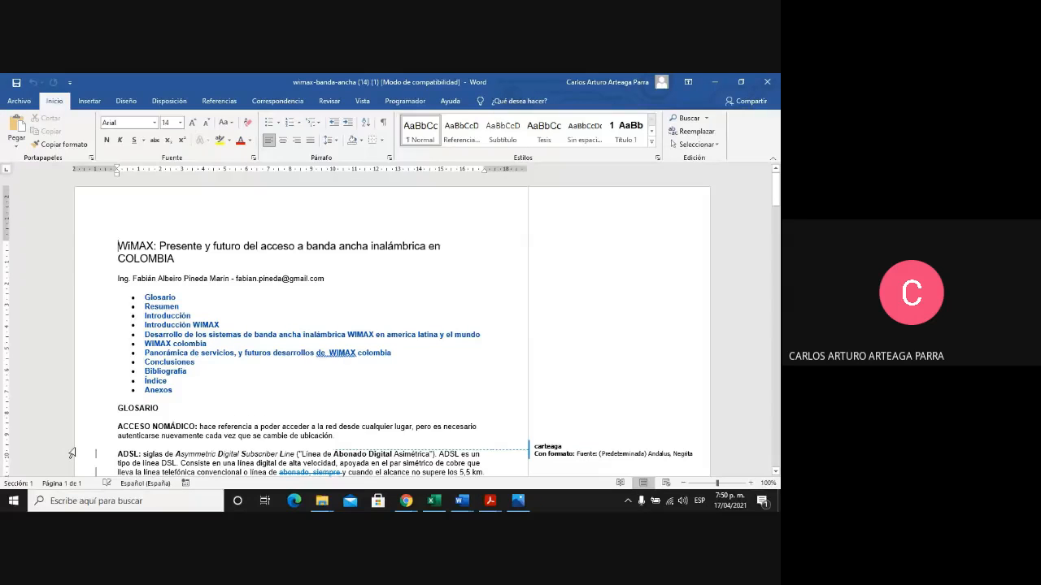
# Examine the WiMAX document from its end through the annexes to its beginning to gauge its length and content
pyautogui.hotkey('ctrl', 'End')
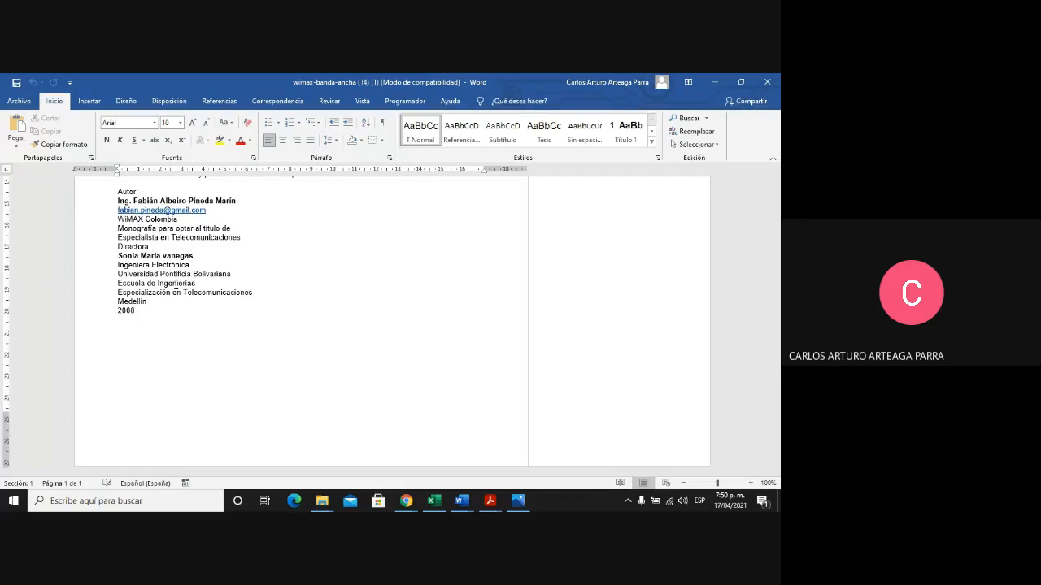
pyautogui.scroll(-20, 176, 285)
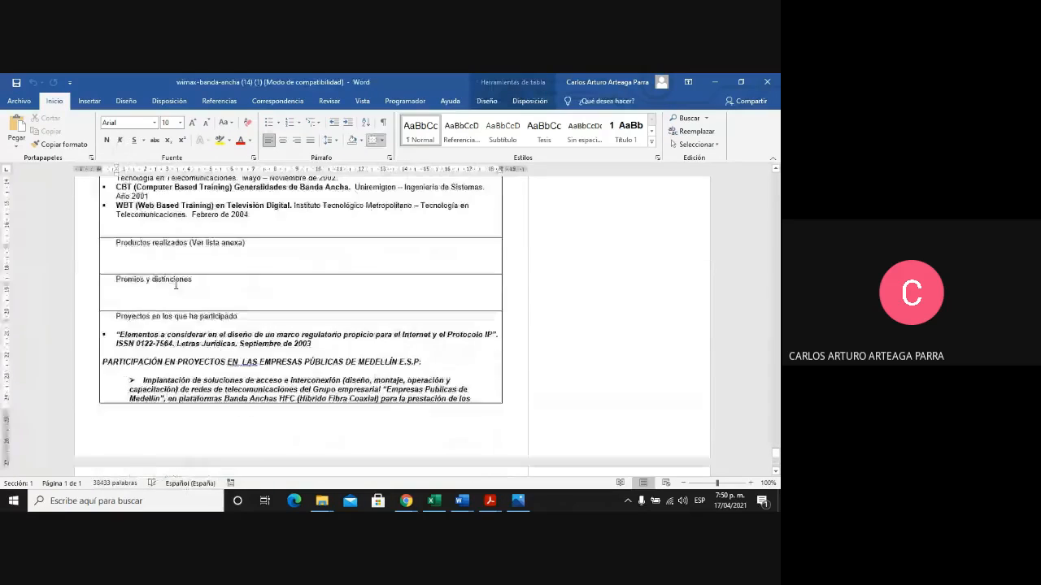
pyautogui.press('pageup')
pyautogui.press('pageup')
pyautogui.press('pageup')
pyautogui.press('pageup')
pyautogui.press('pageup')
pyautogui.press('pageup')
pyautogui.press('pageup')
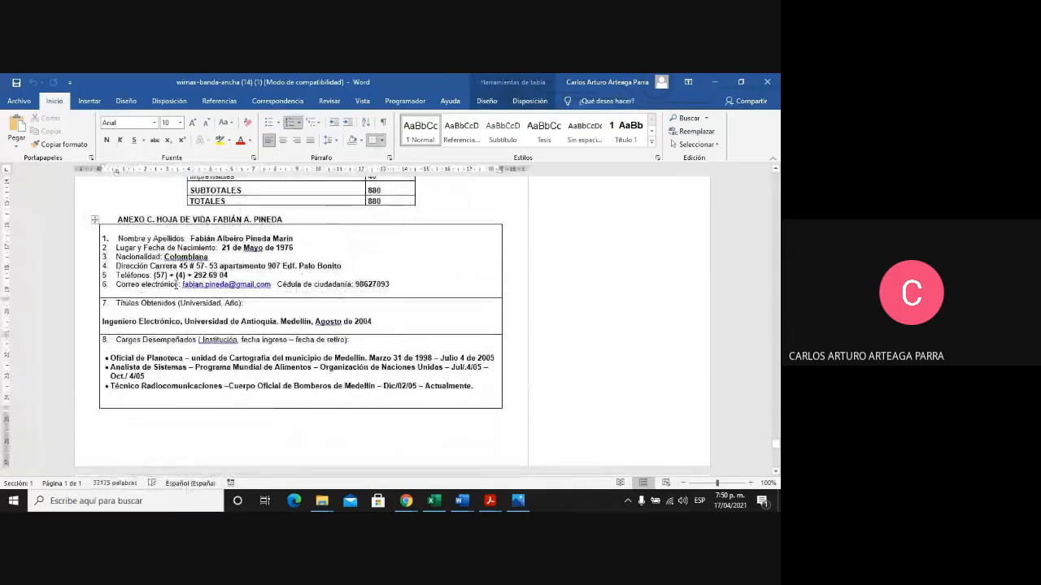
pyautogui.press('pageup')
pyautogui.press('pageup')
pyautogui.press('pageup')
pyautogui.press('pageup')
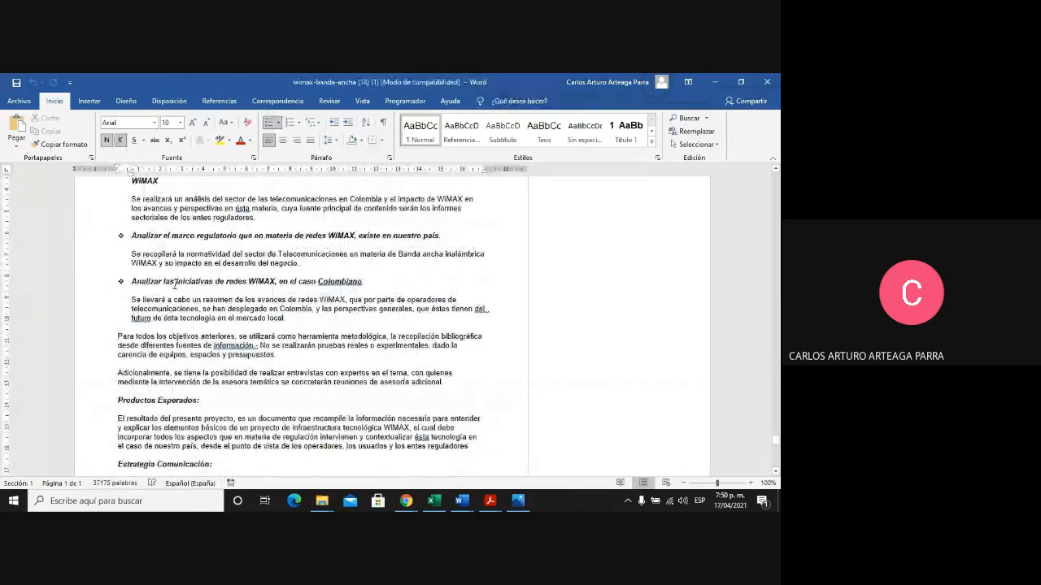
pyautogui.press('pageup')
pyautogui.press('pageup')
pyautogui.press('pageup')
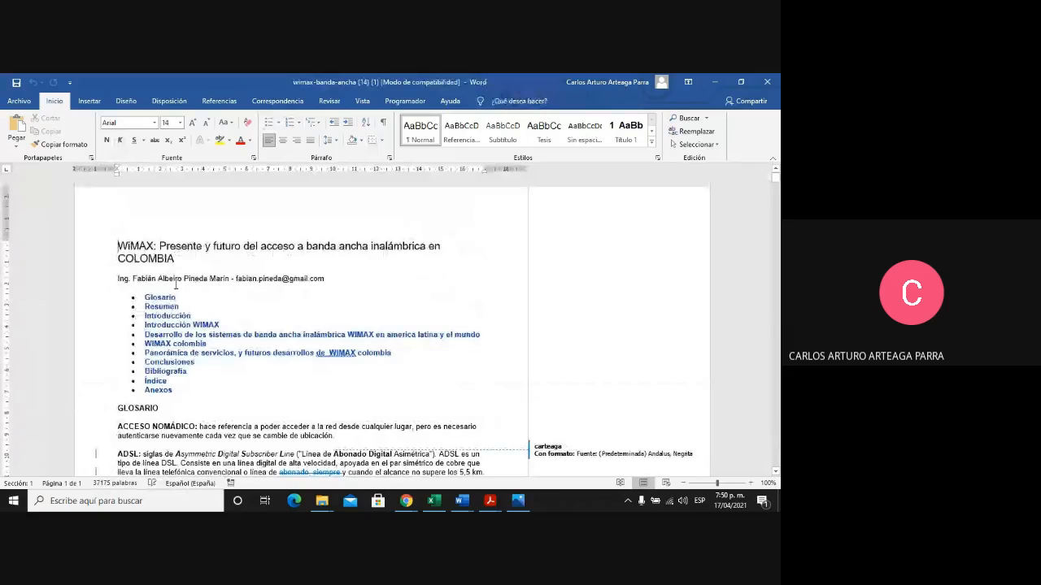
pyautogui.press('pageup')
pyautogui.press('pageup')
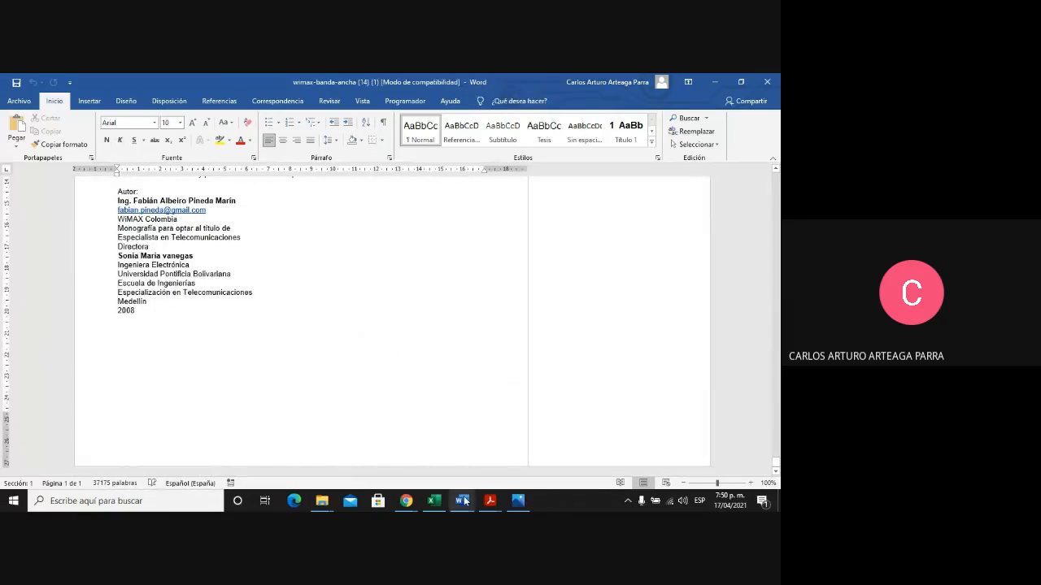
# Switch to the Word workshop PDF, review its PRACTICA DE FORMATO EN WORD exercises and highlight exercise 20, "Guardar el documento como una página Web."
pyautogui.moveTo(497, 500)
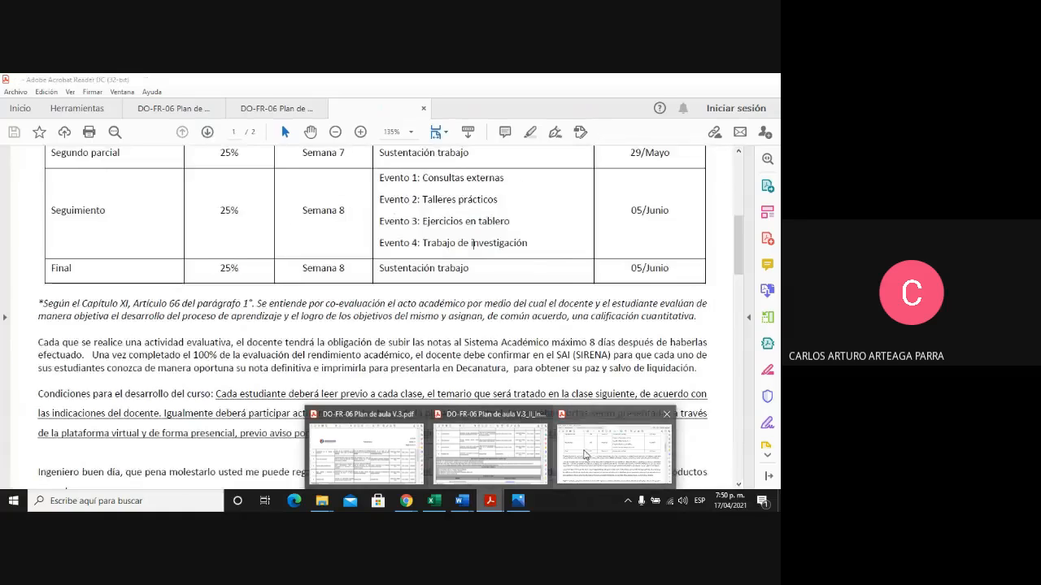
pyautogui.moveTo(406, 501)
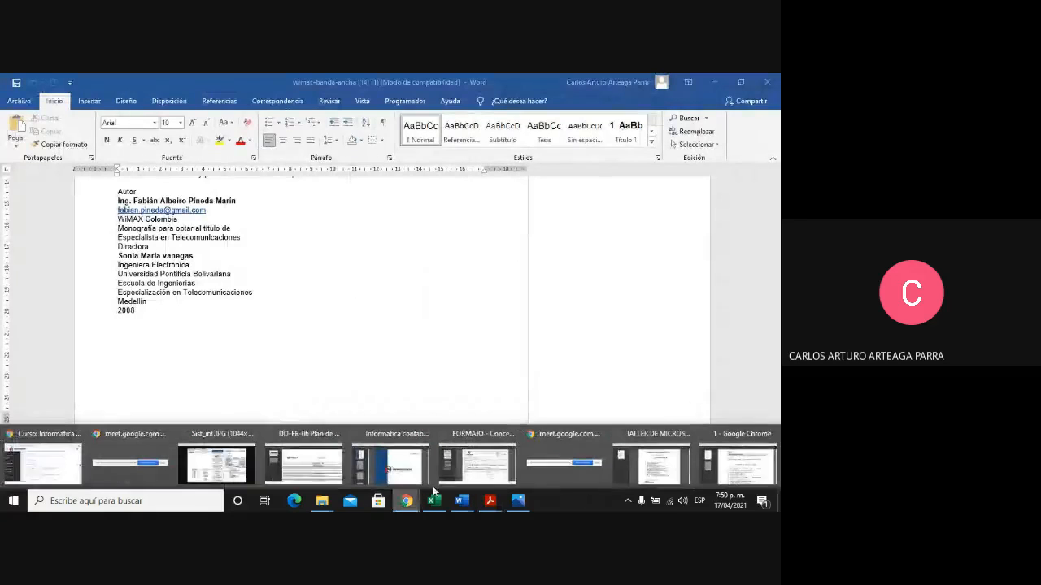
pyautogui.click(719, 470)
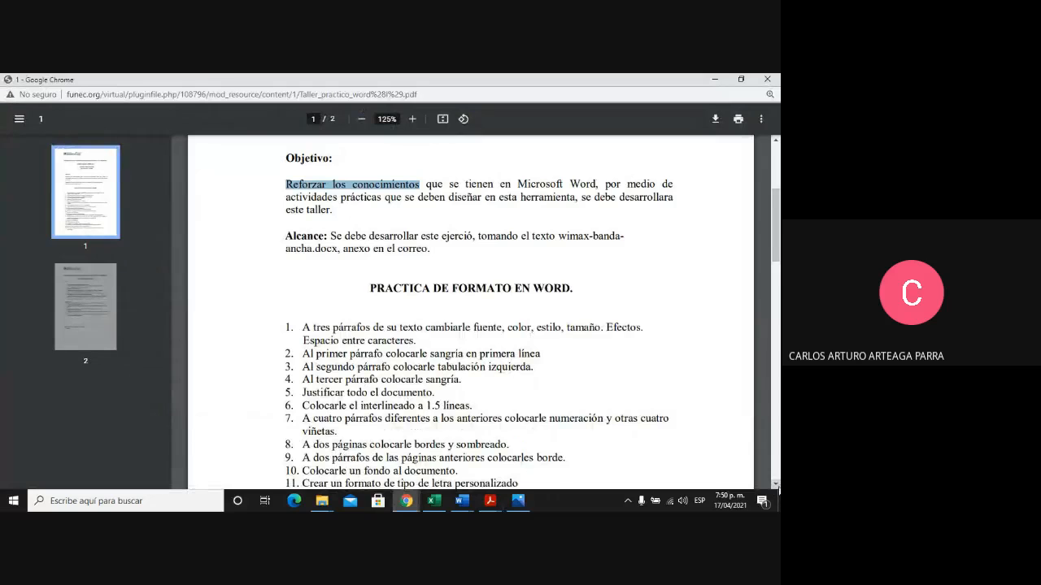
pyautogui.click(775, 484)
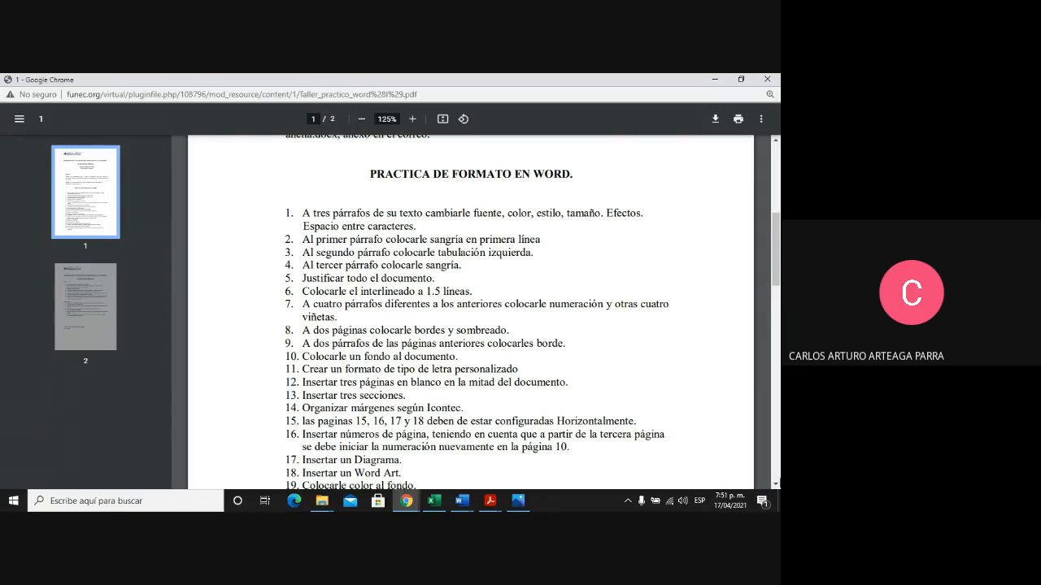
pyautogui.click(775, 484)
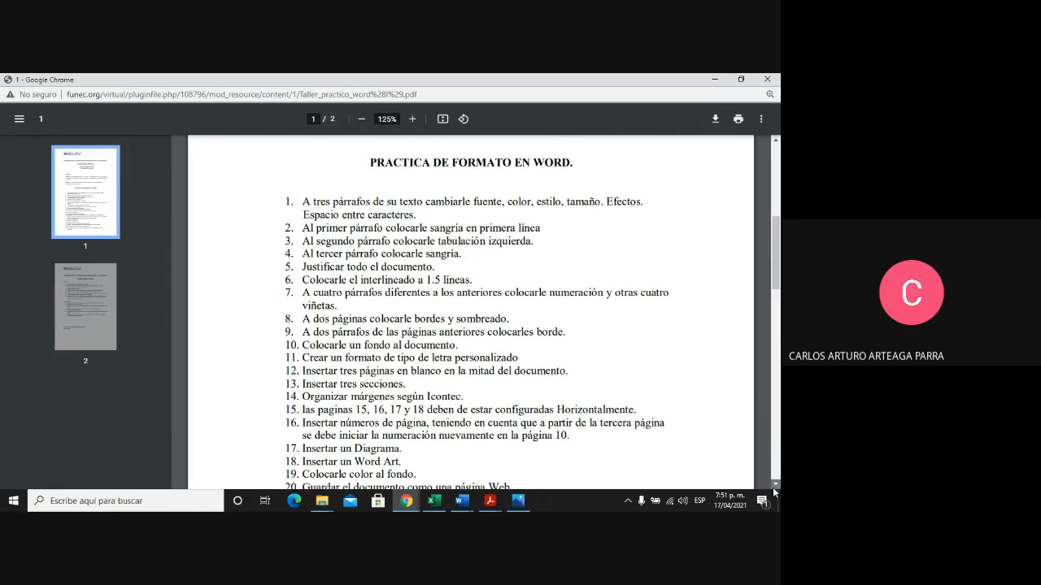
pyautogui.scroll(-1, 773, 491)
pyautogui.click(773, 488)
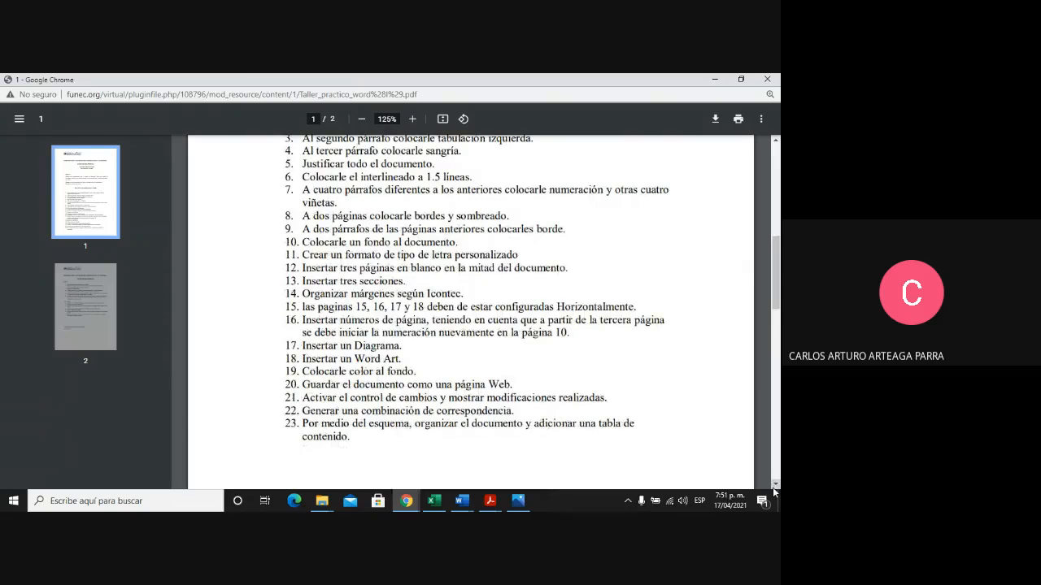
pyautogui.click(773, 489)
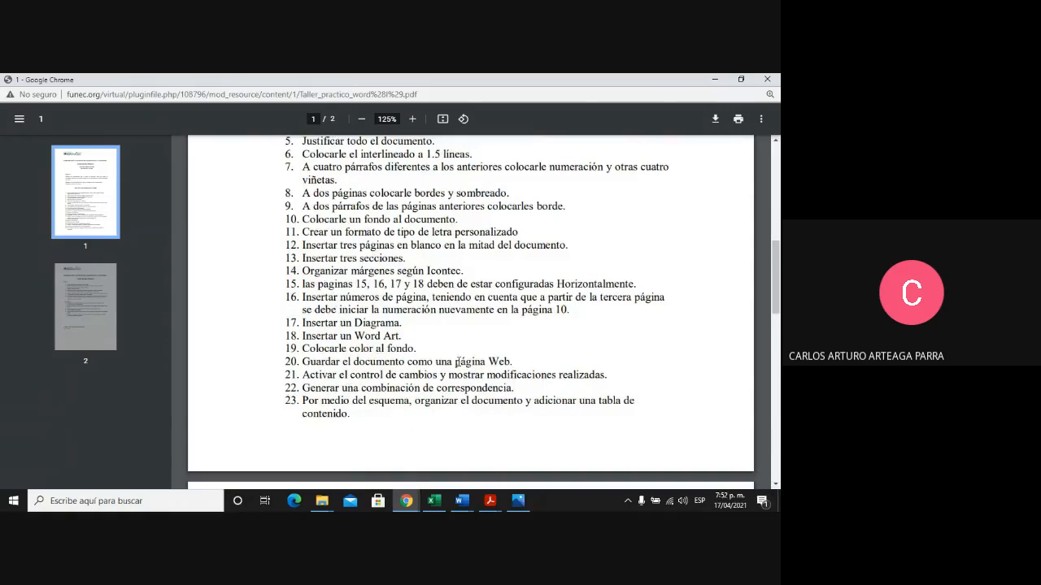
pyautogui.moveTo(303, 363); pyautogui.dragTo(519, 361)
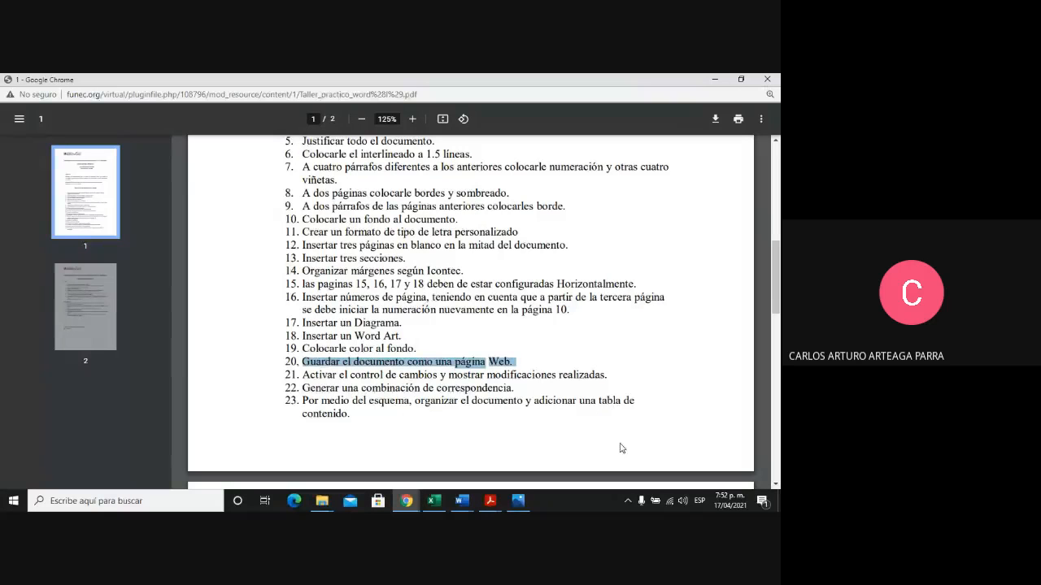
# Review the TABLA and Hipervínculo exercises on page 2 of the Word workshop
pyautogui.click(776, 484)
pyautogui.scroll(-5, 778, 486)
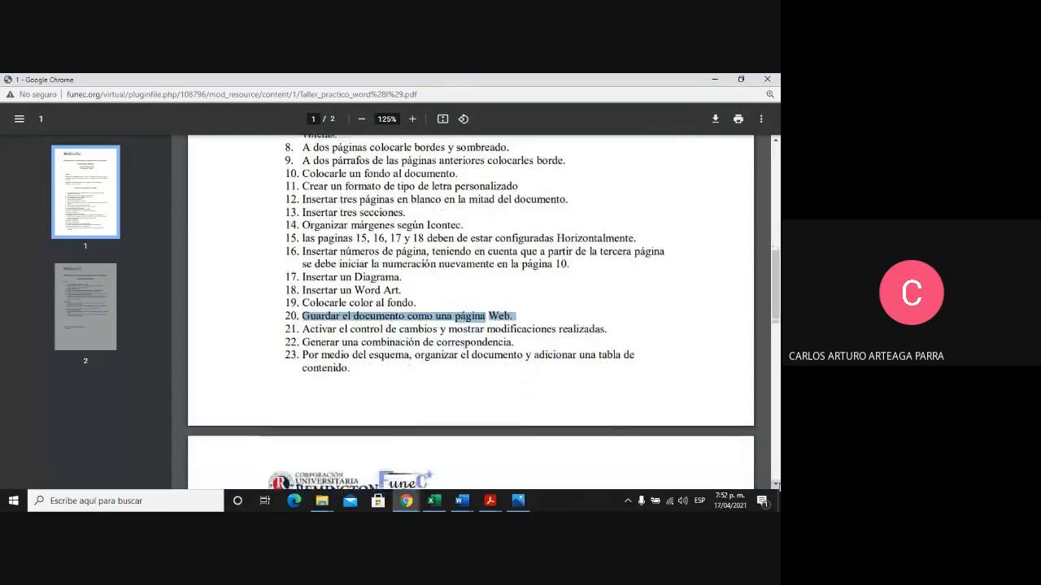
pyautogui.scroll(-3, 778, 486)
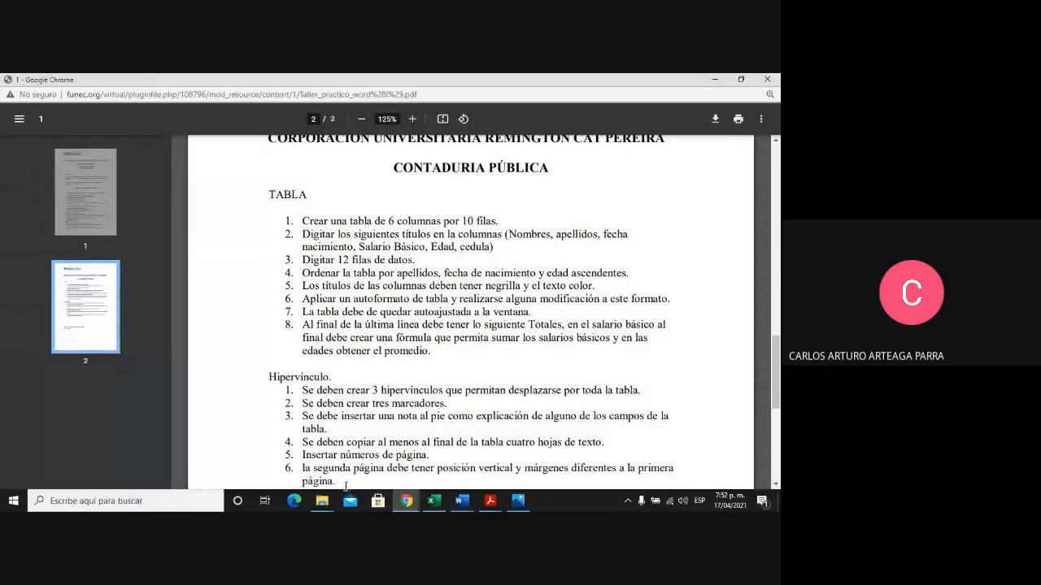
# Show the workshop links on the course page and return to the formatting exercises on page 1 of the Word workshop PDF
pyautogui.moveTo(396, 509)
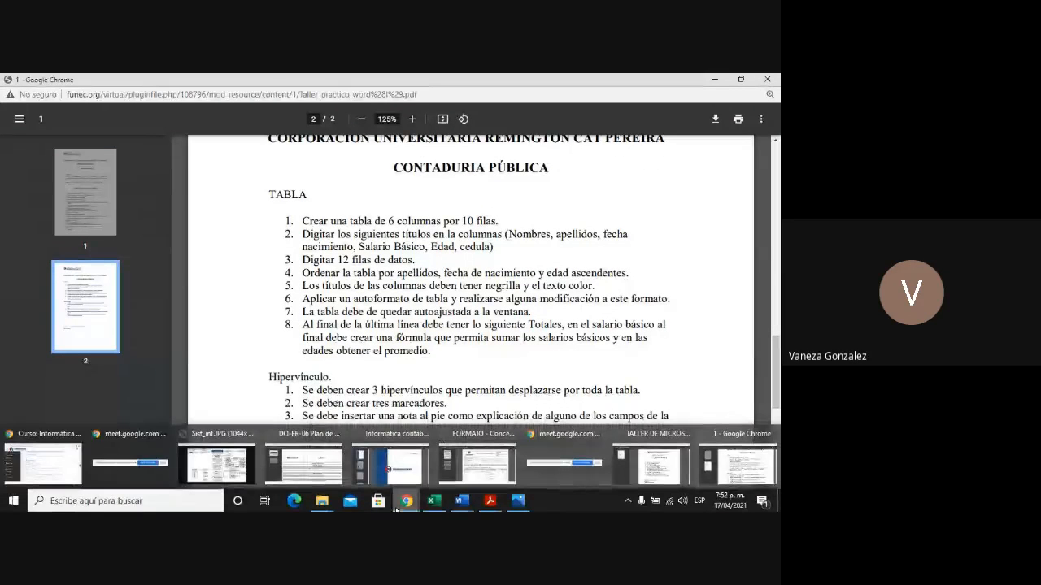
pyautogui.click(45, 464)
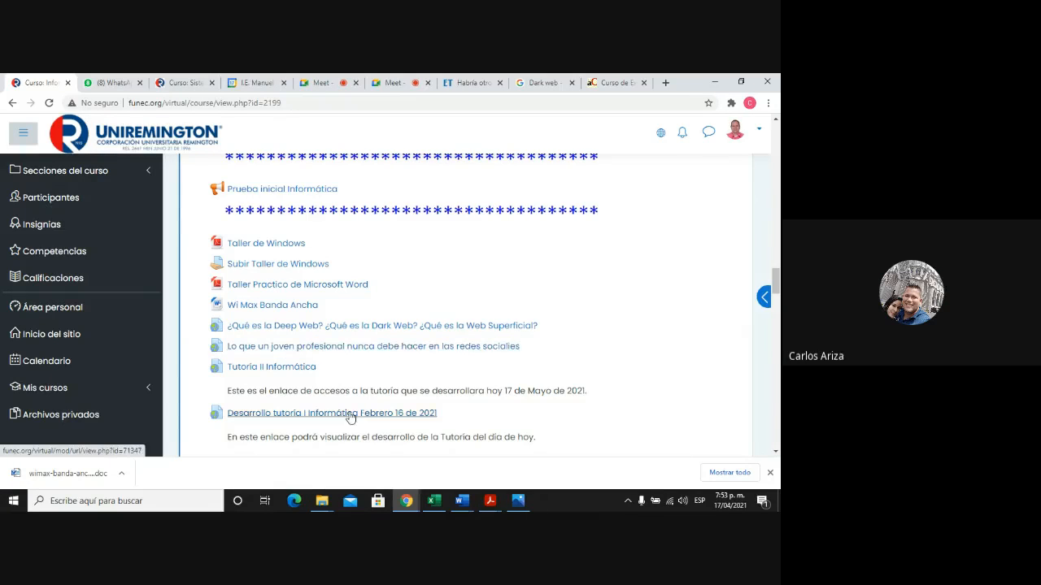
pyautogui.moveTo(406, 504)
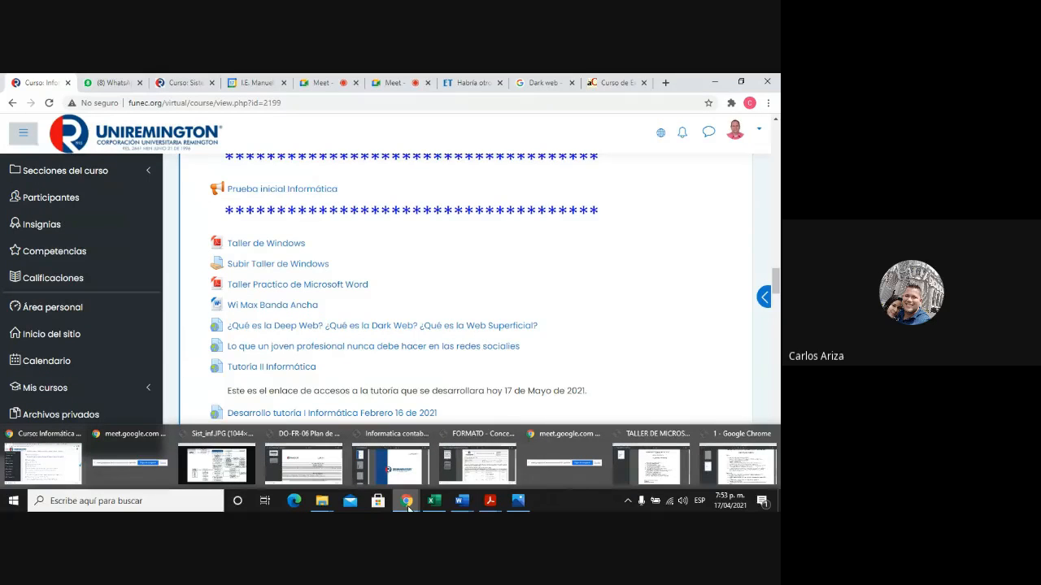
pyautogui.click(744, 470)
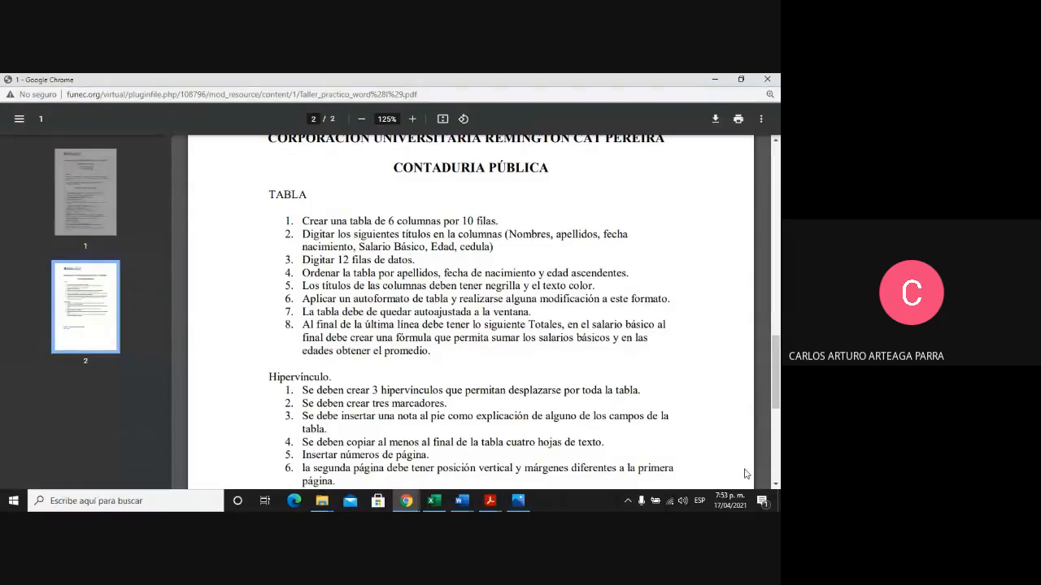
pyautogui.moveTo(778, 398); pyautogui.dragTo(778, 294)
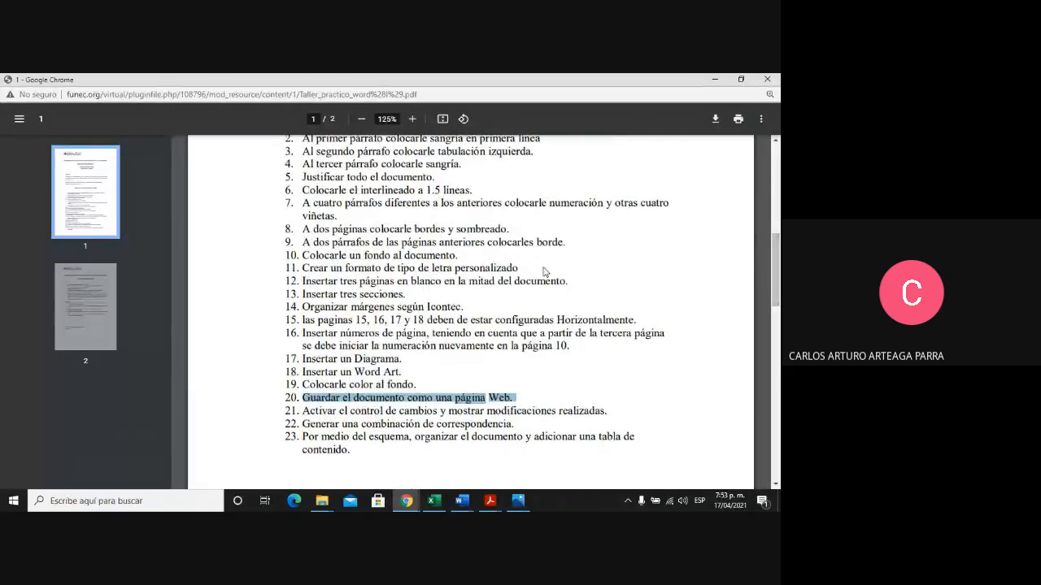
# Point out Wi Max Banda Ancha on the course page and go to the beginning of the wimax-banda-ancha document in Word
pyautogui.click(406, 501)
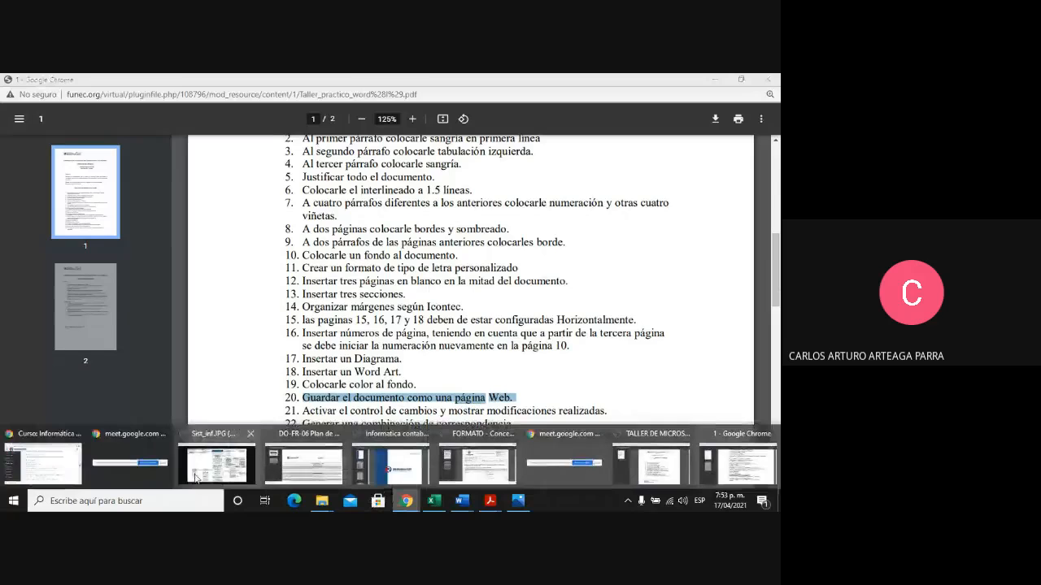
pyautogui.click(36, 473)
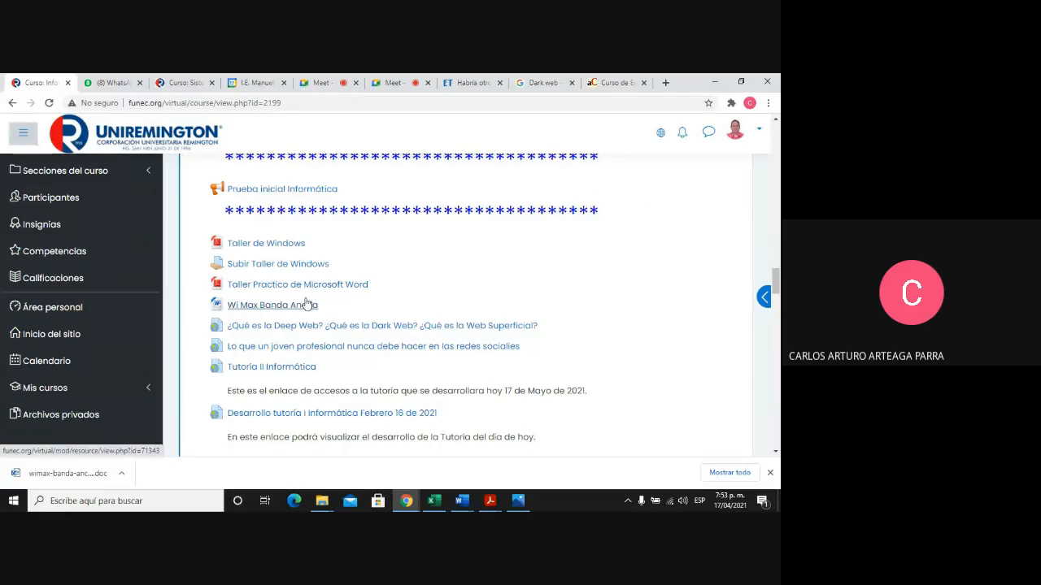
pyautogui.click(462, 501)
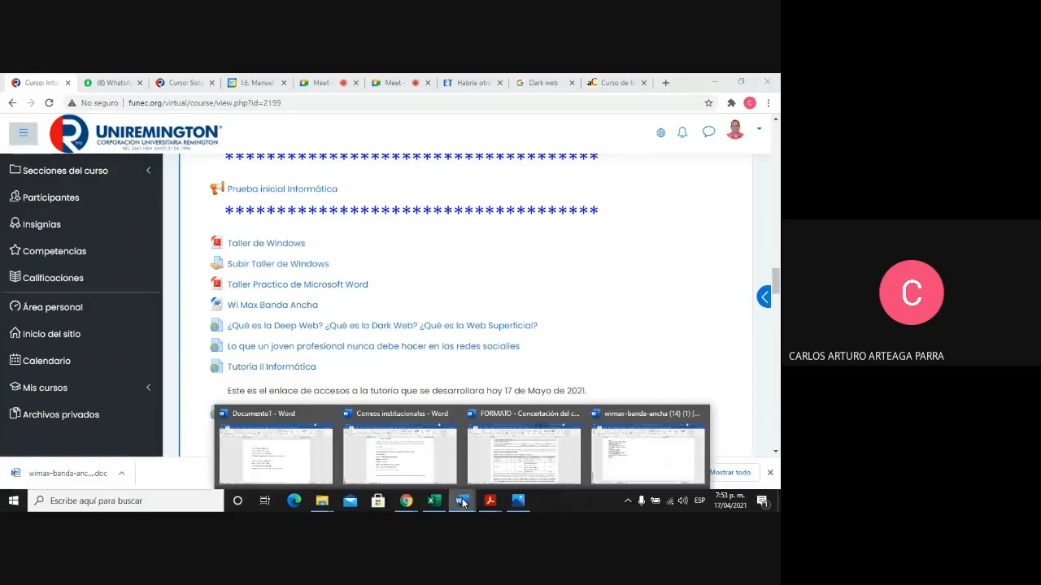
pyautogui.click(627, 464)
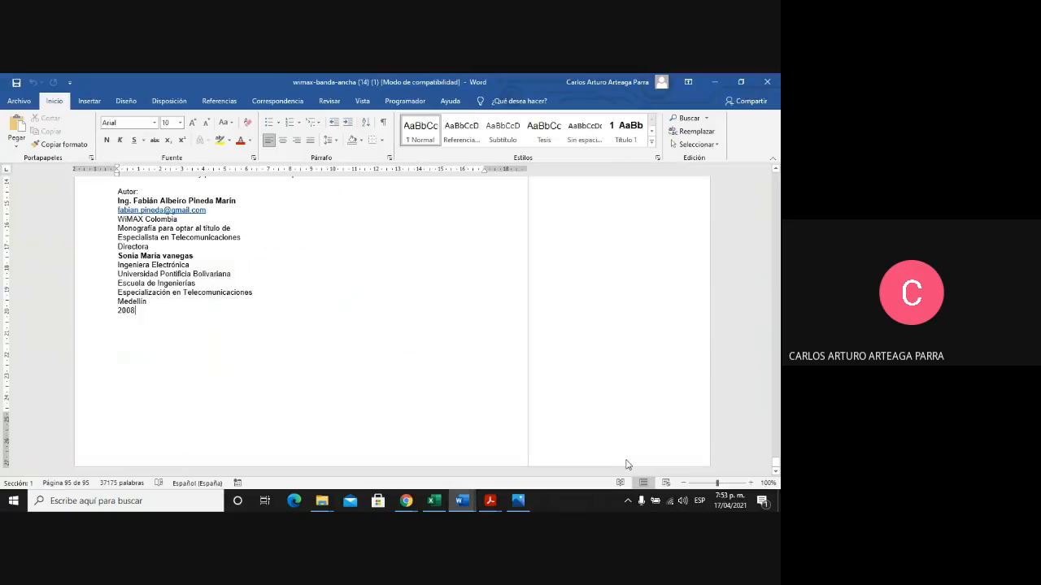
pyautogui.hotkey('ctrl', 'Home')
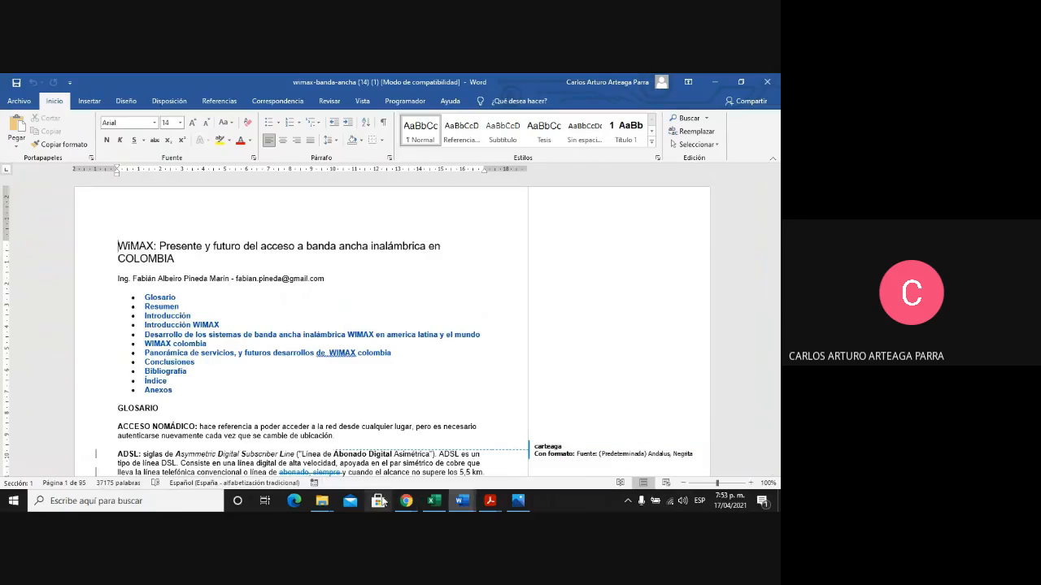
# Switch back to the Word workshop PDF and show the Alcance paragraph and the first formatting exercises
pyautogui.click(408, 504)
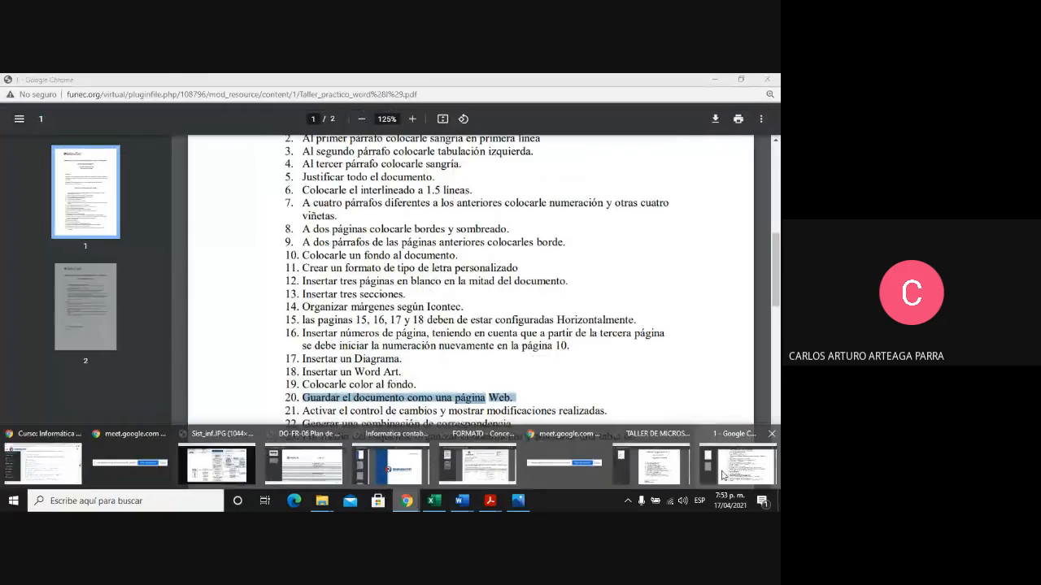
pyautogui.click(732, 462)
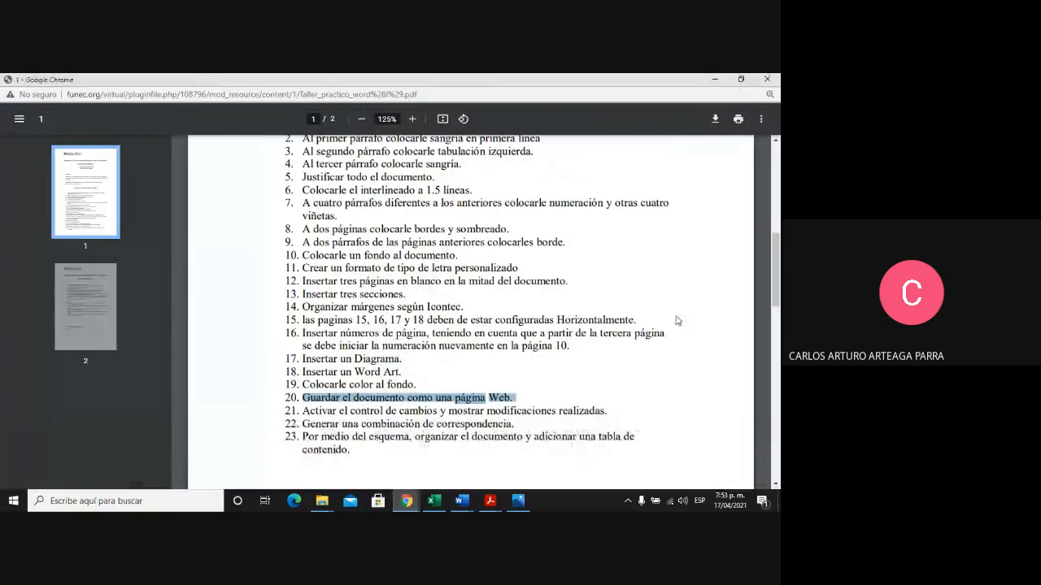
pyautogui.moveTo(774, 296); pyautogui.dragTo(775, 262)
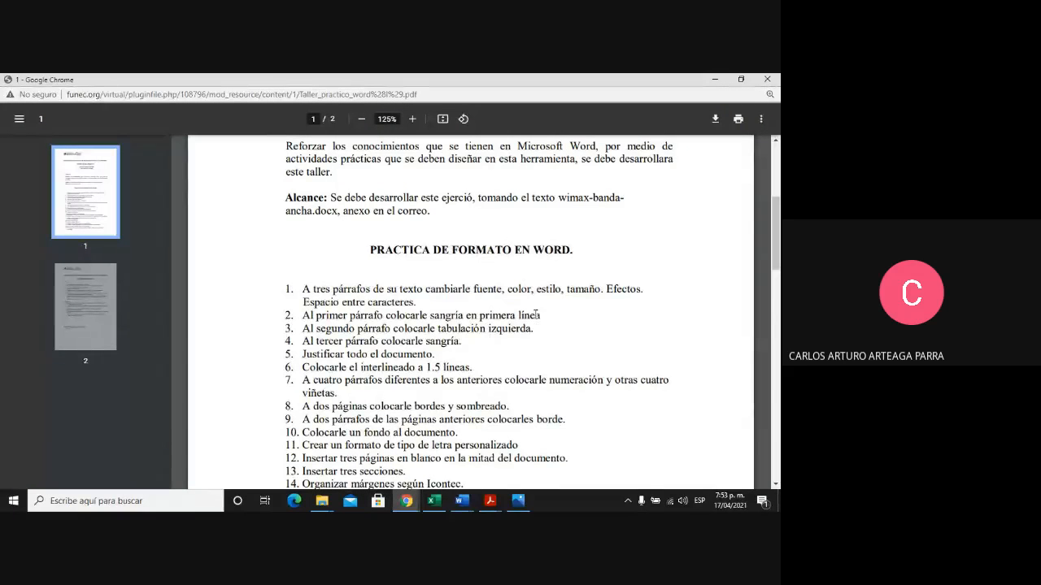
# In the WiMAX document, set the glossary paragraphs from ACCESO NOMÁDICO to BACKHAUL to Arial, Negrita, dark orange (Énfasis 2) and Tachado in the font settings
pyautogui.click(461, 501)
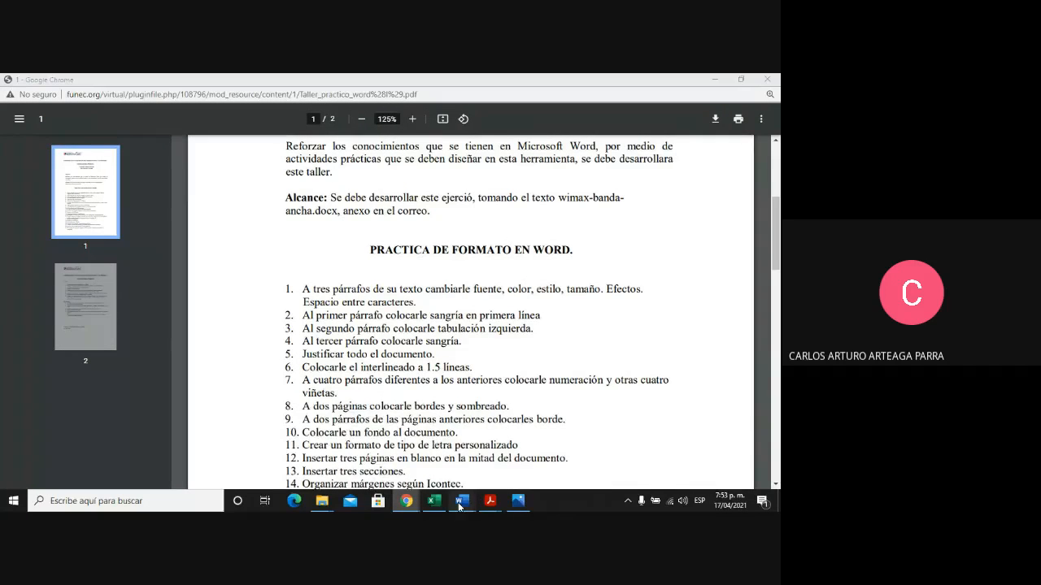
pyautogui.click(610, 469)
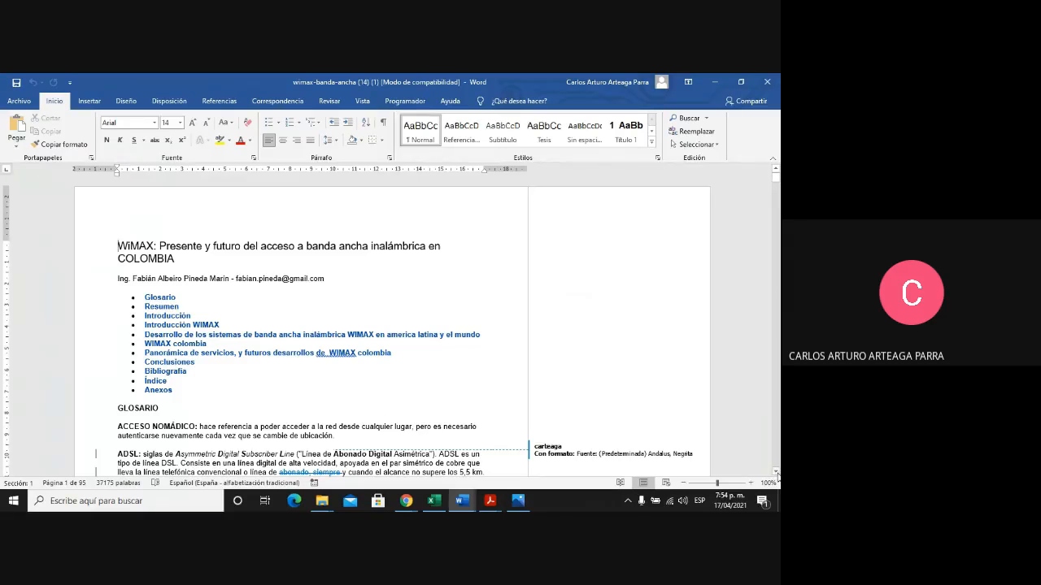
pyautogui.click(777, 473)
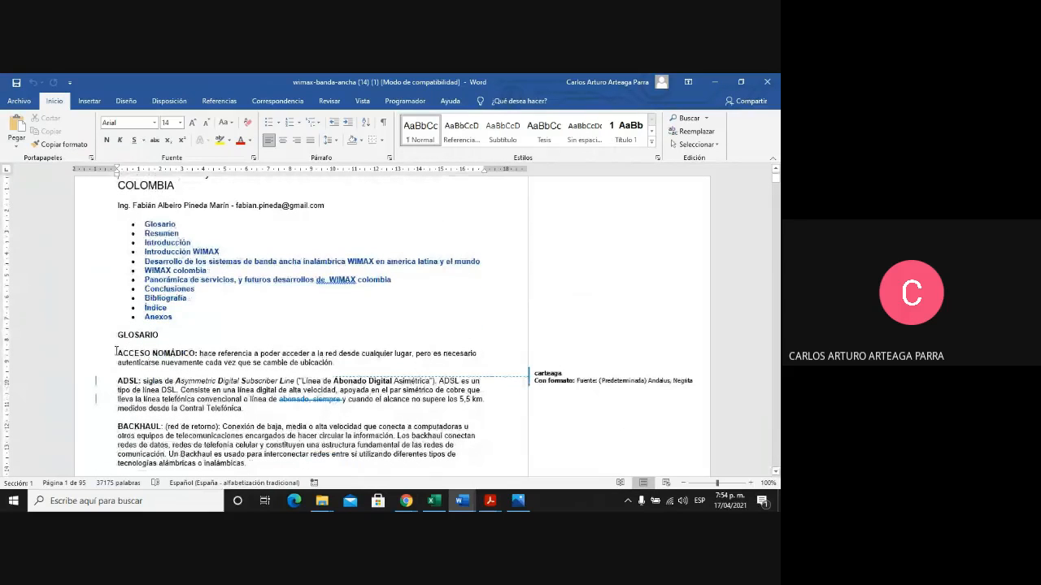
pyautogui.moveTo(116, 352); pyautogui.dragTo(252, 470)
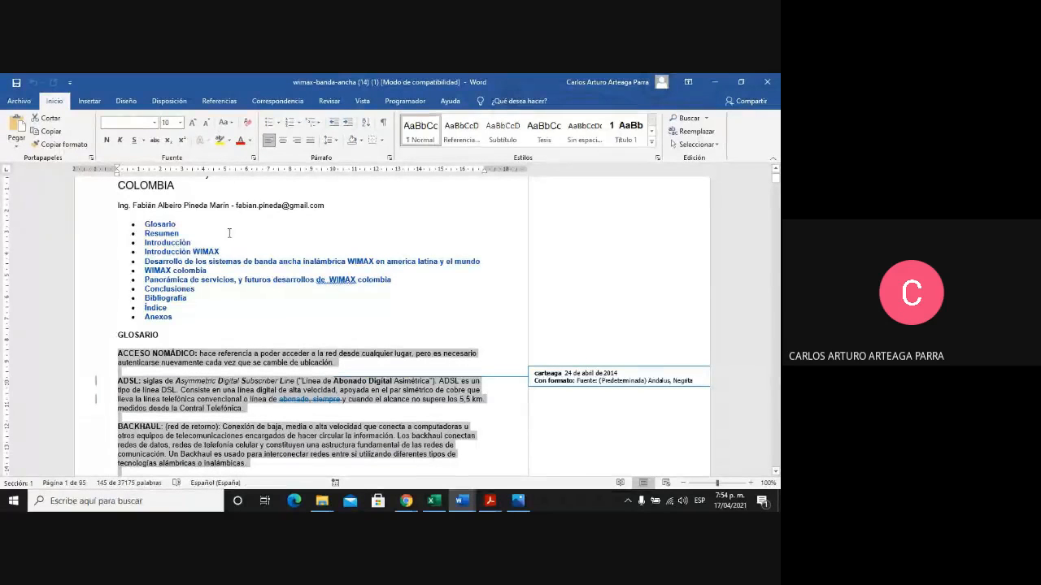
pyautogui.click(253, 159)
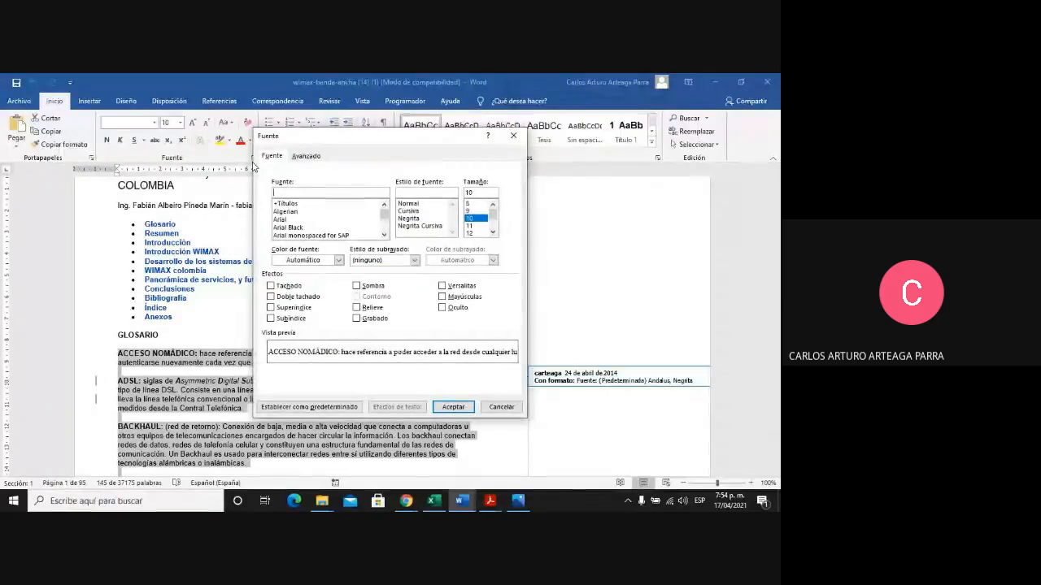
pyautogui.click(289, 220)
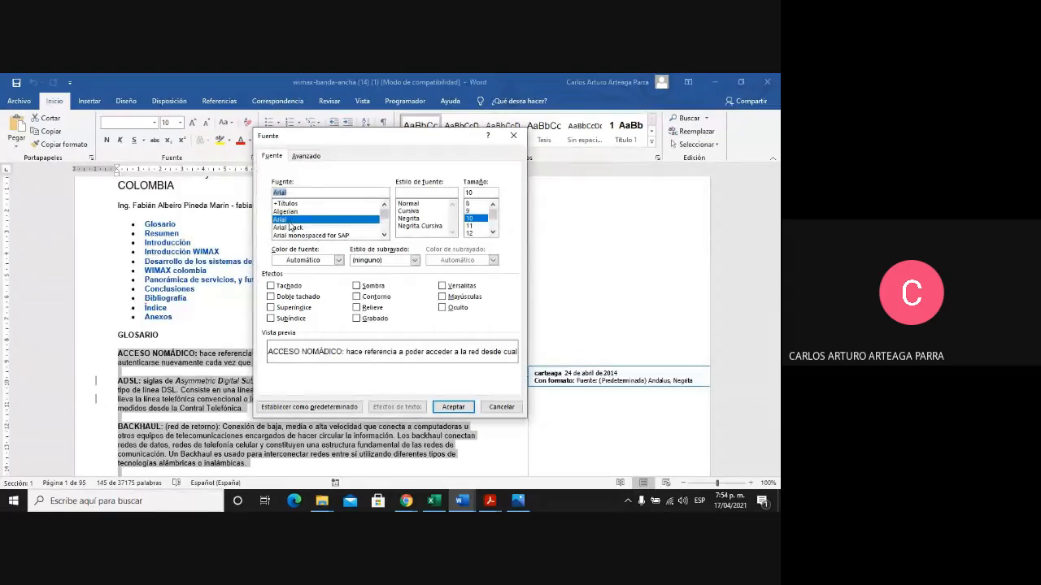
pyautogui.click(407, 219)
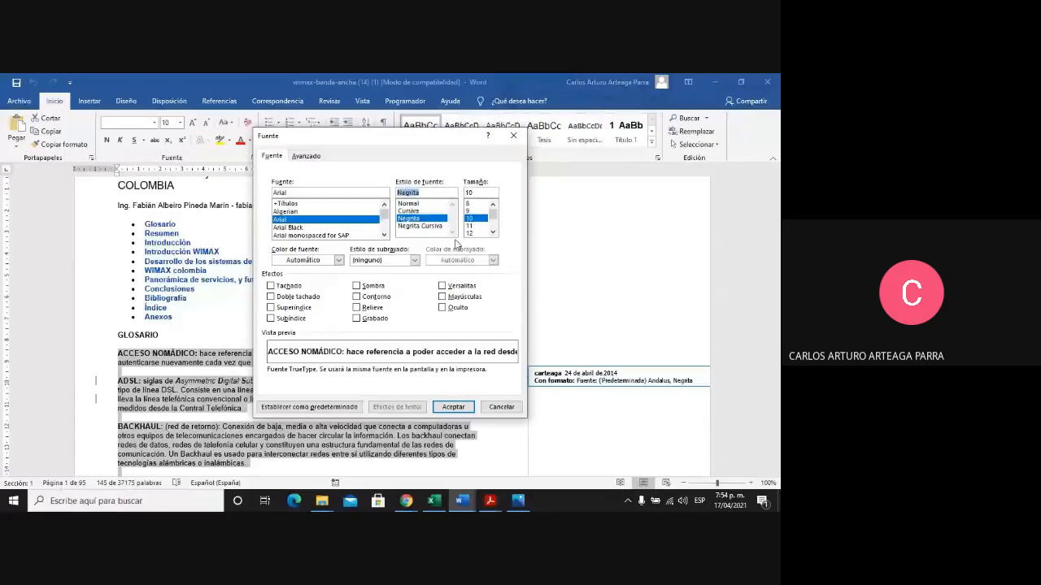
pyautogui.click(338, 260)
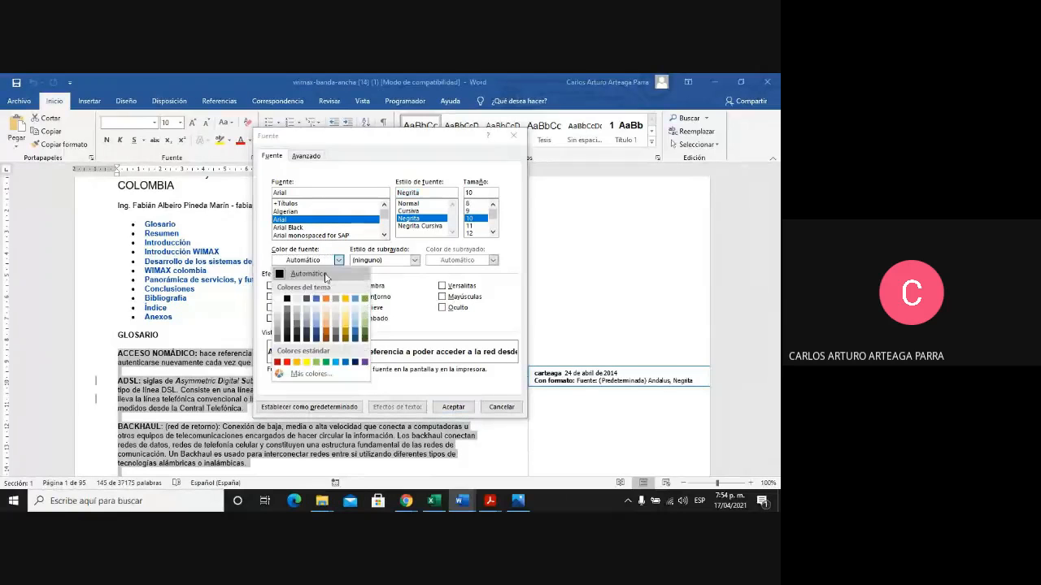
pyautogui.click(328, 333)
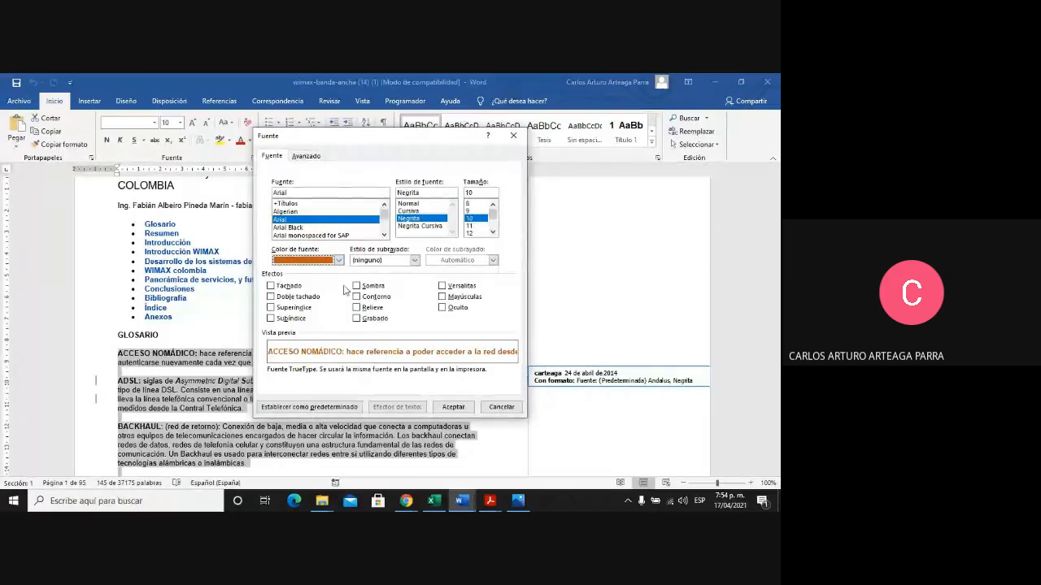
pyautogui.click(286, 288)
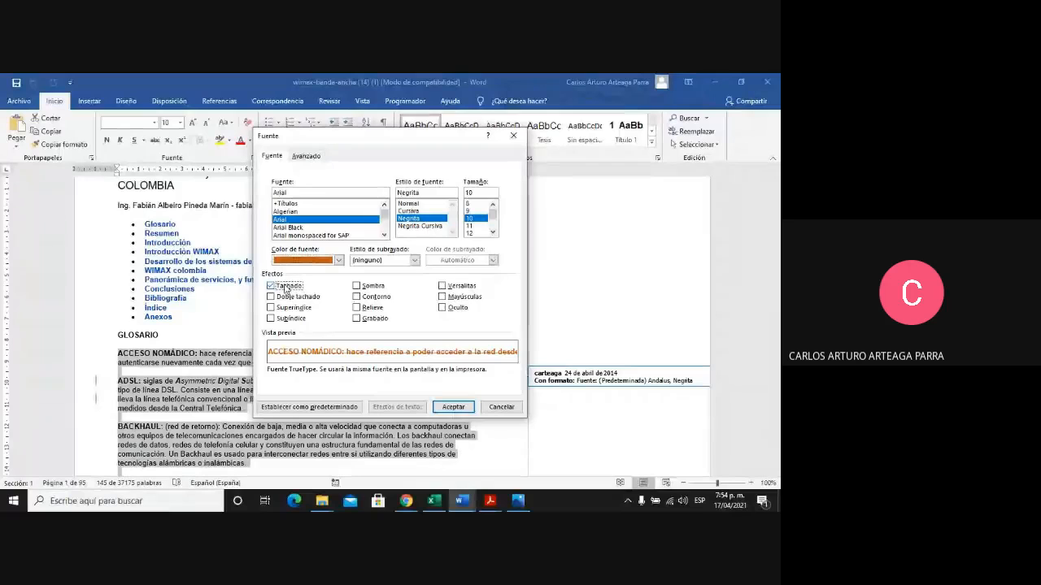
# Set the selected glossary paragraphs' character spacing to Expandido and apply the font settings
pyautogui.click(308, 156)
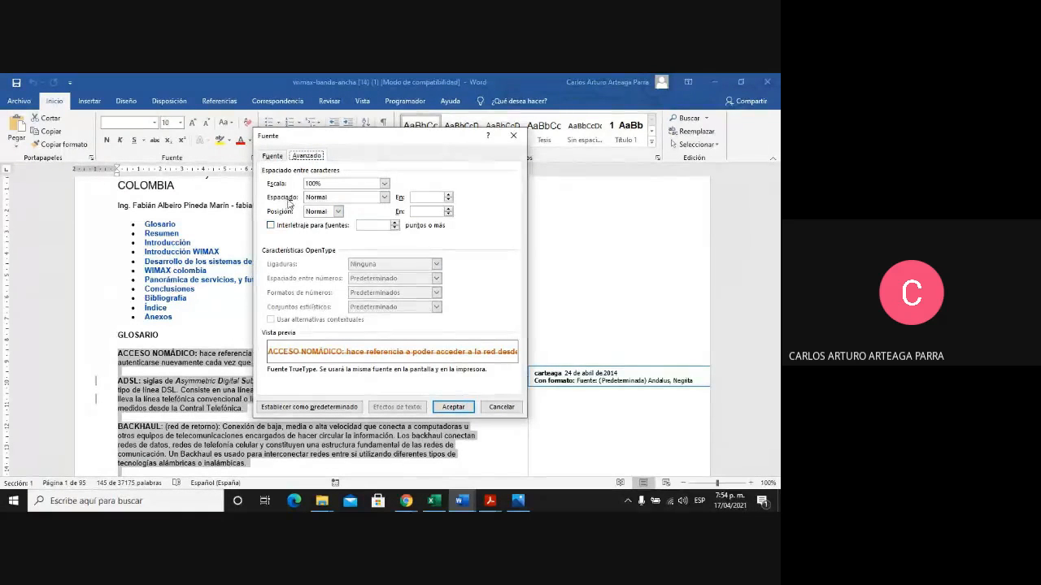
pyautogui.click(382, 198)
pyautogui.click(380, 214)
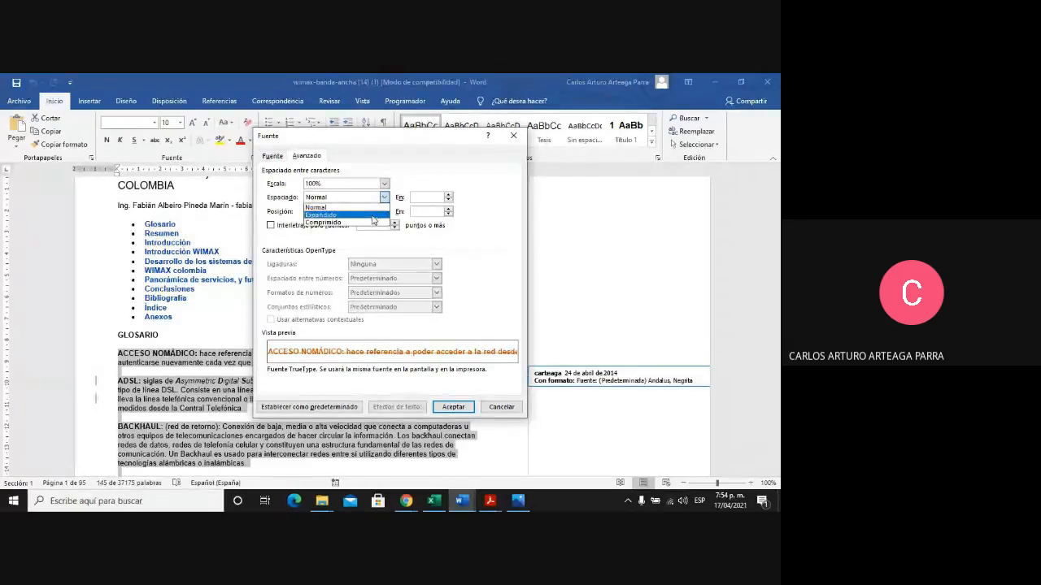
pyautogui.click(452, 407)
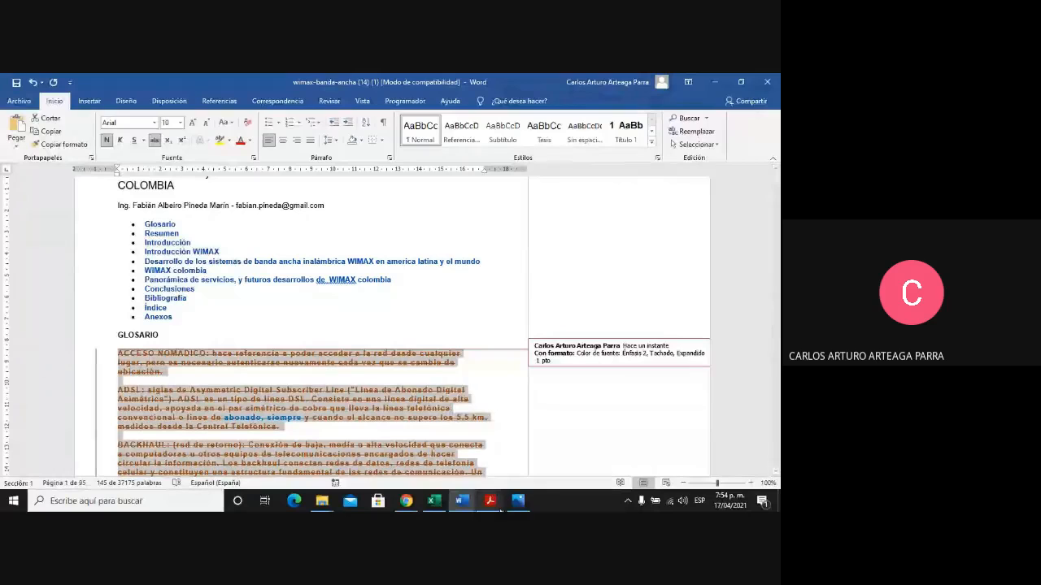
# Return to the Word workshop PDF to consult its list of formatting exercises
pyautogui.click(406, 501)
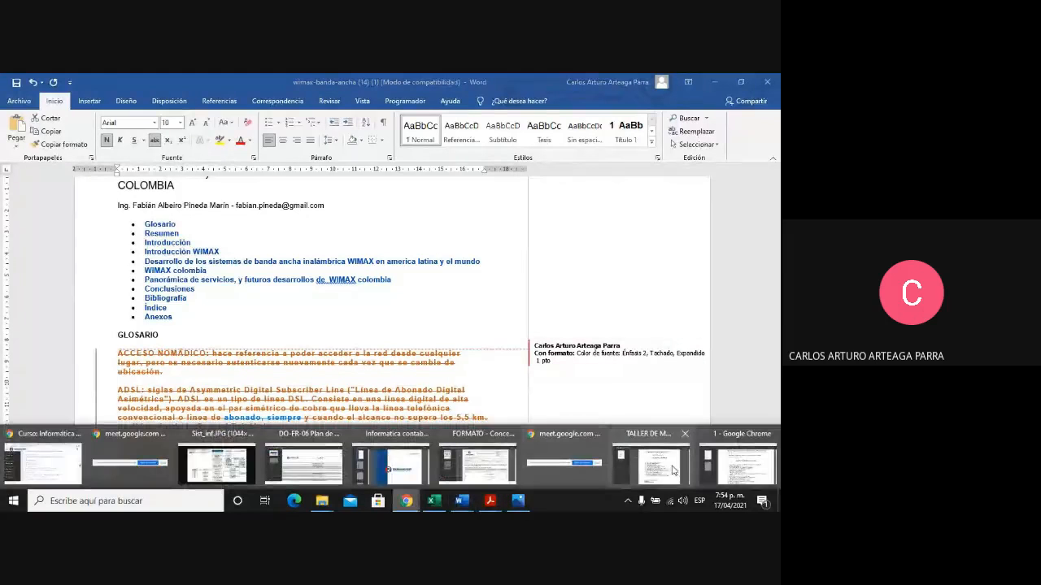
pyautogui.click(740, 456)
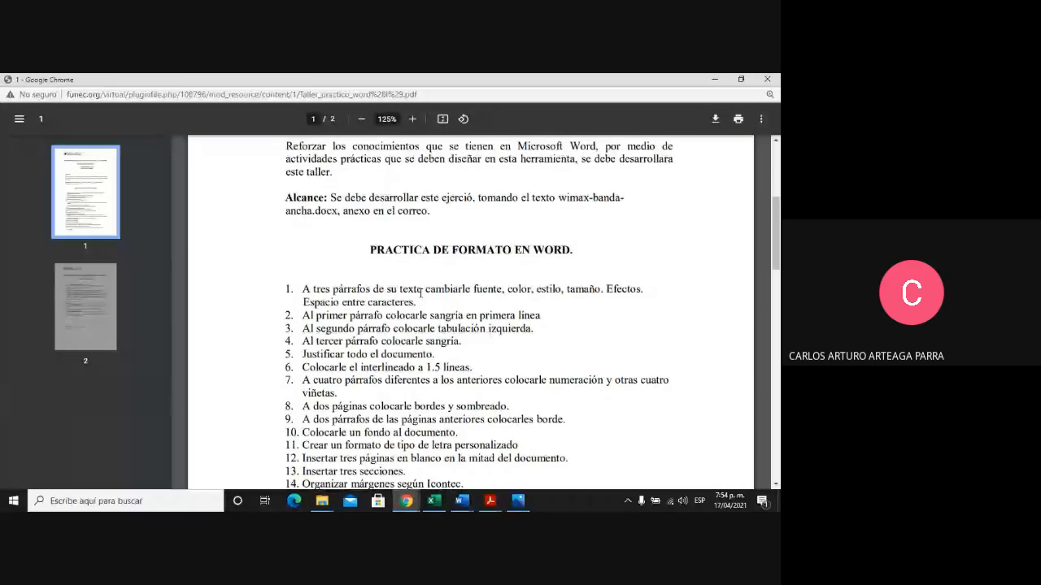